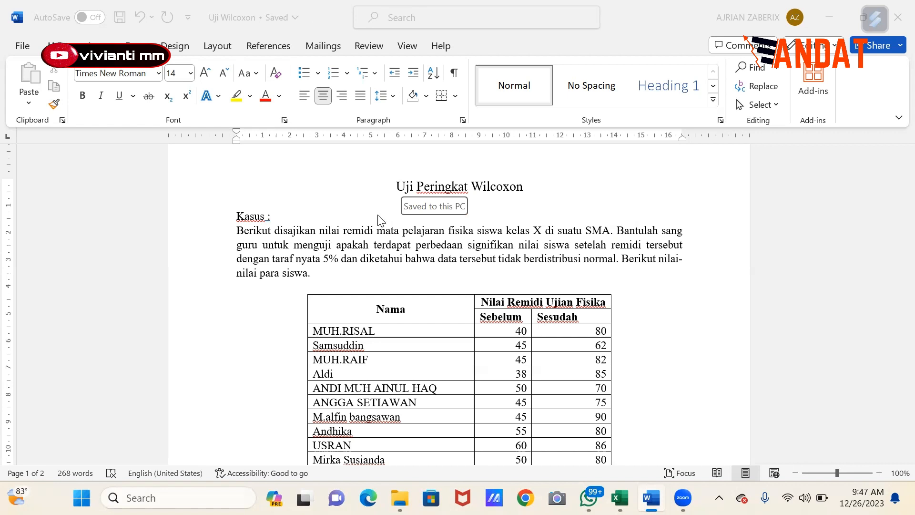
Read the Wilcoxon case description and examine the table of students' physics remedial scores before and after.
click(282, 244)
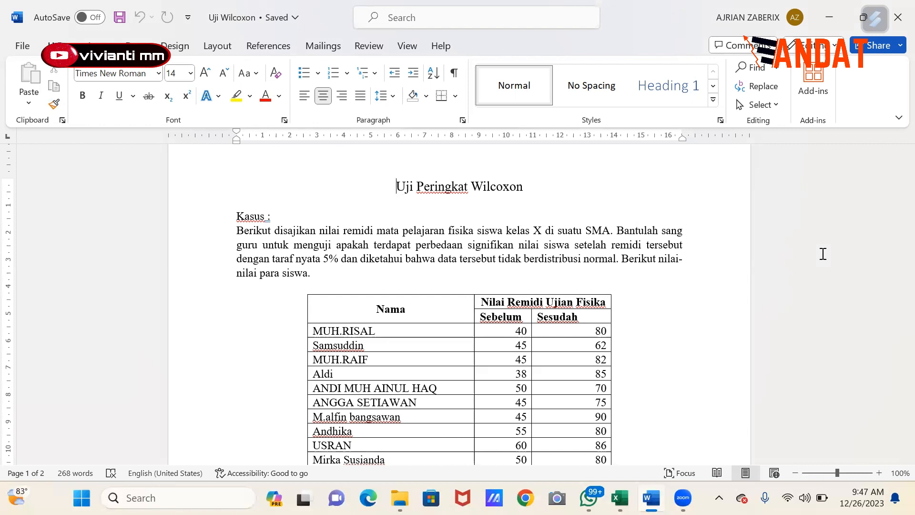
scroll(822, 254, down, 2)
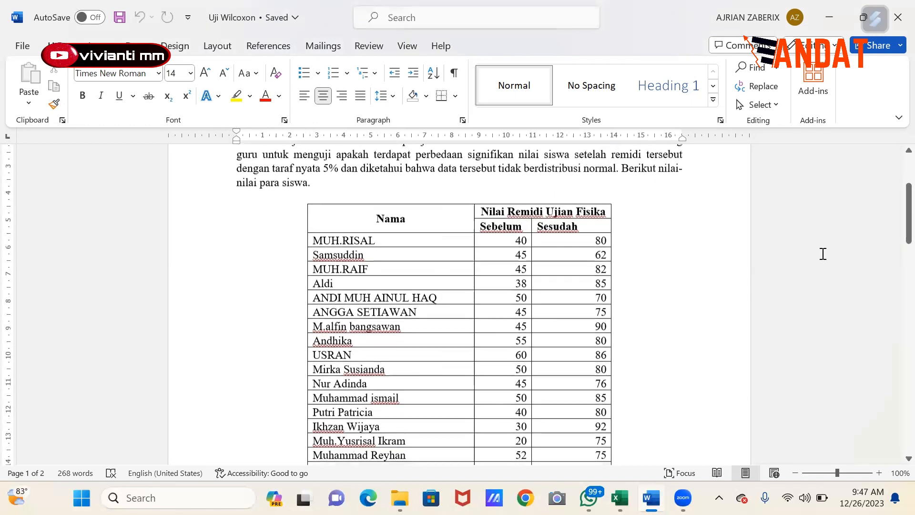
scroll(822, 254, down, 1)
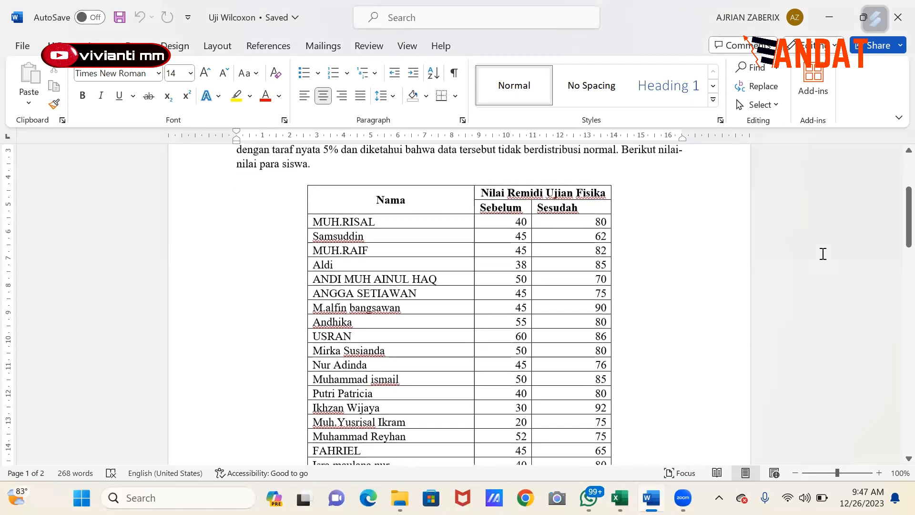
scroll(822, 254, down, 1)
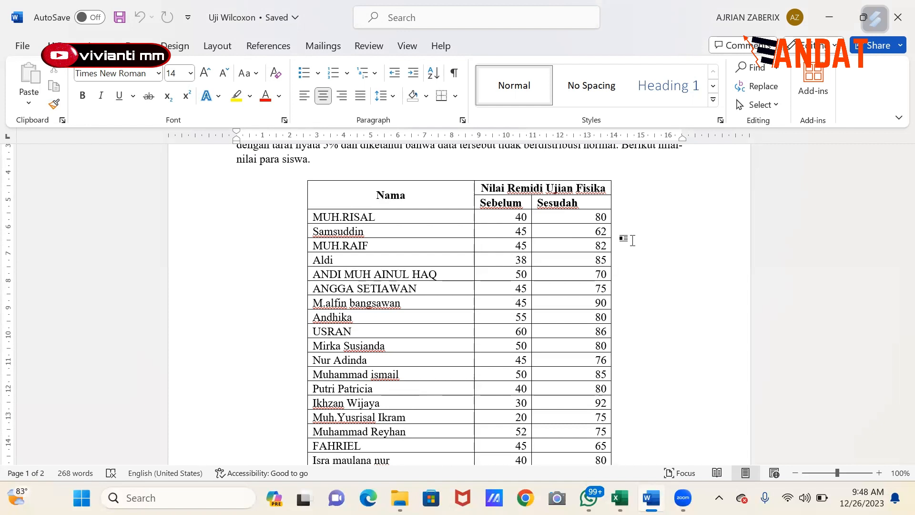
scroll(632, 240, down, 3)
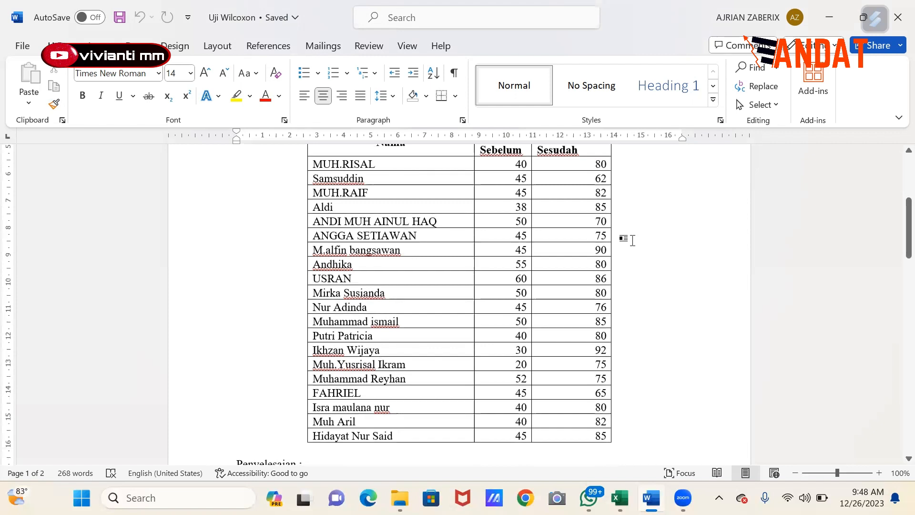
scroll(632, 239, down, 5)
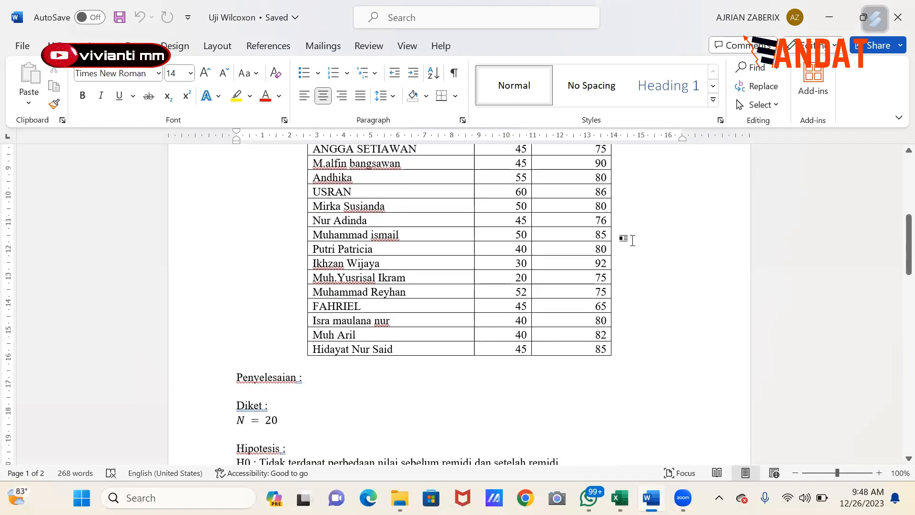
scroll(632, 239, up, 1)
scroll(632, 239, down, 1)
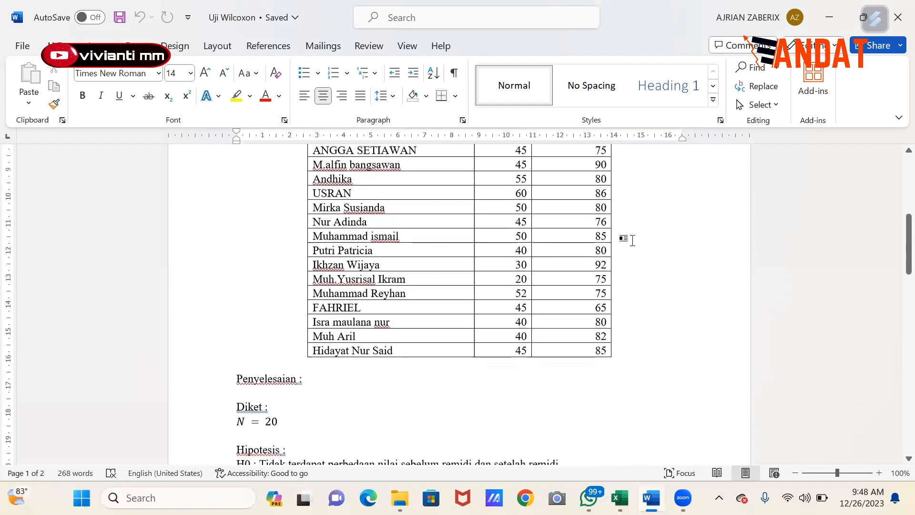
scroll(632, 239, down, 1)
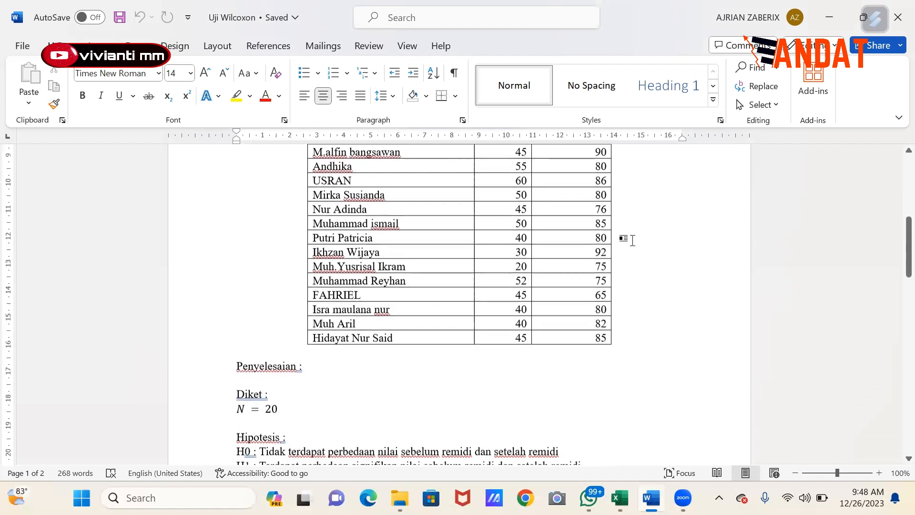
Read the solution section, covering the hypotheses, significance level, Wilcoxon test statistic, table value and decision criteria.
scroll(632, 240, down, 1)
scroll(632, 240, down, 1)
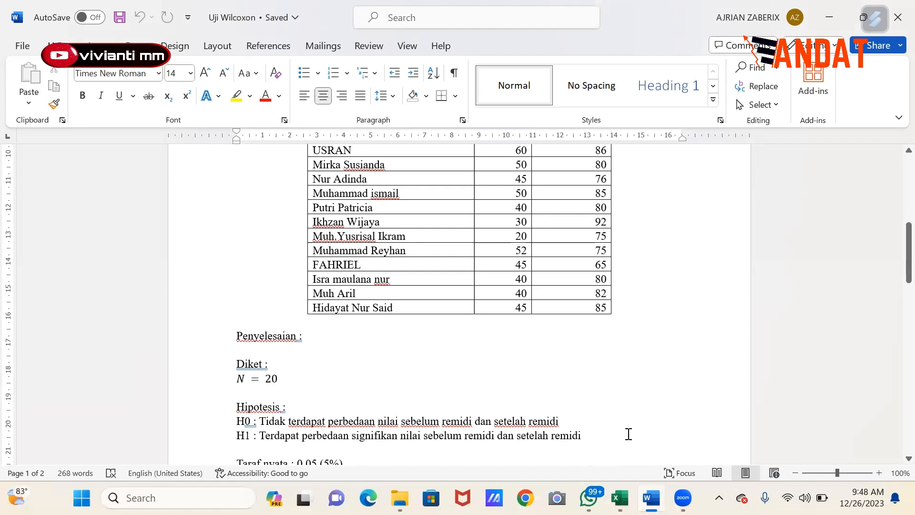
scroll(629, 434, down, 1)
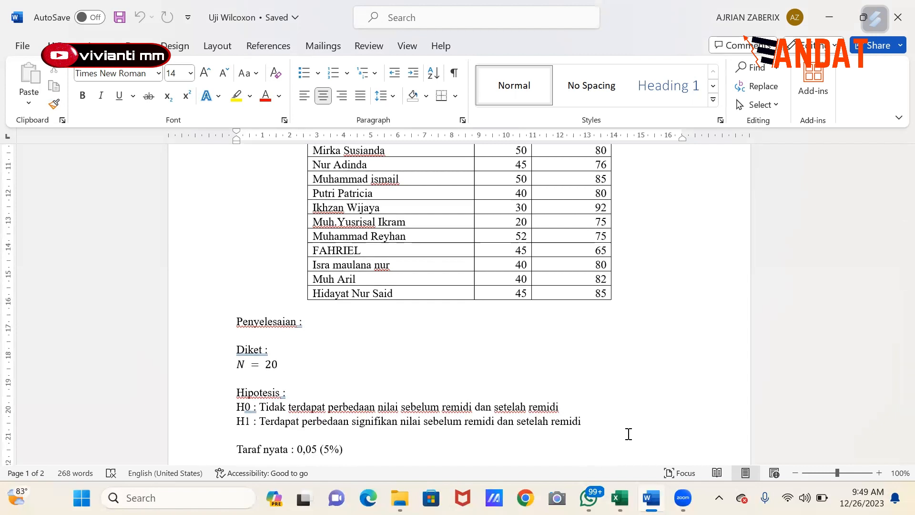
scroll(628, 434, down, 1)
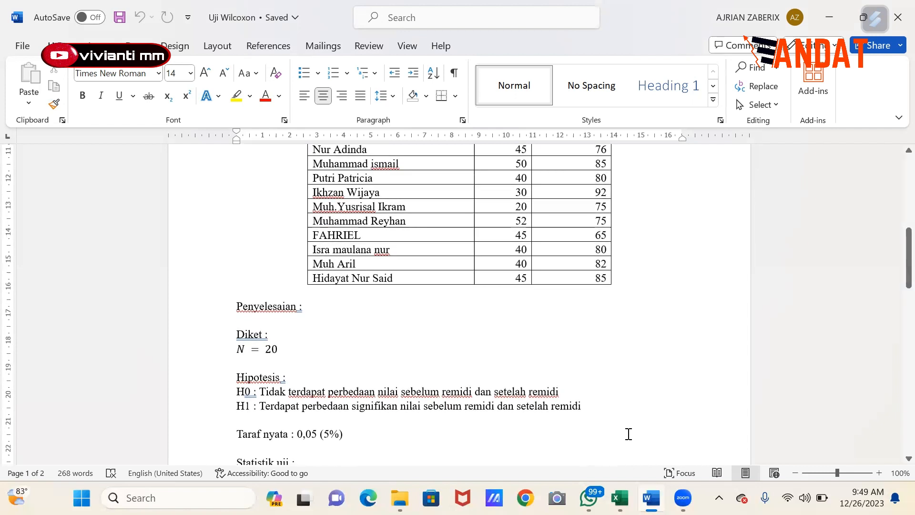
scroll(629, 434, down, 1)
scroll(628, 433, down, 2)
scroll(629, 433, down, 1)
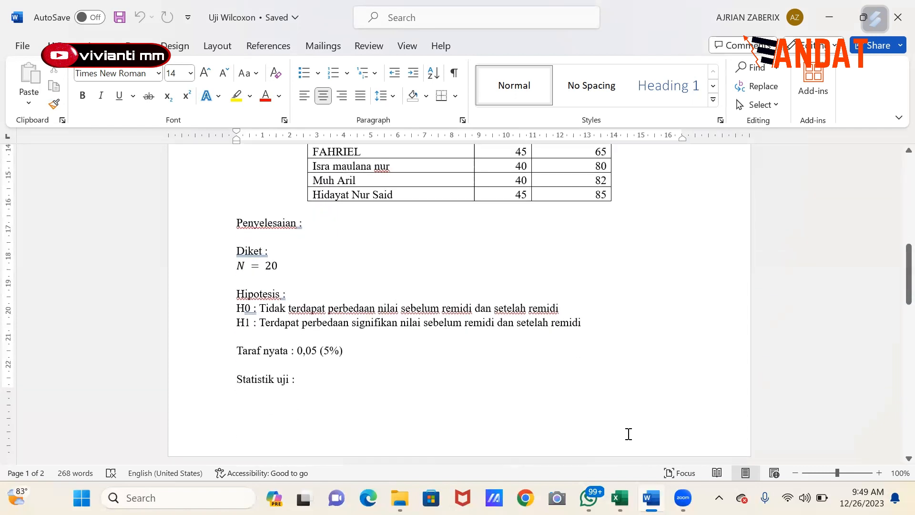
scroll(629, 433, down, 6)
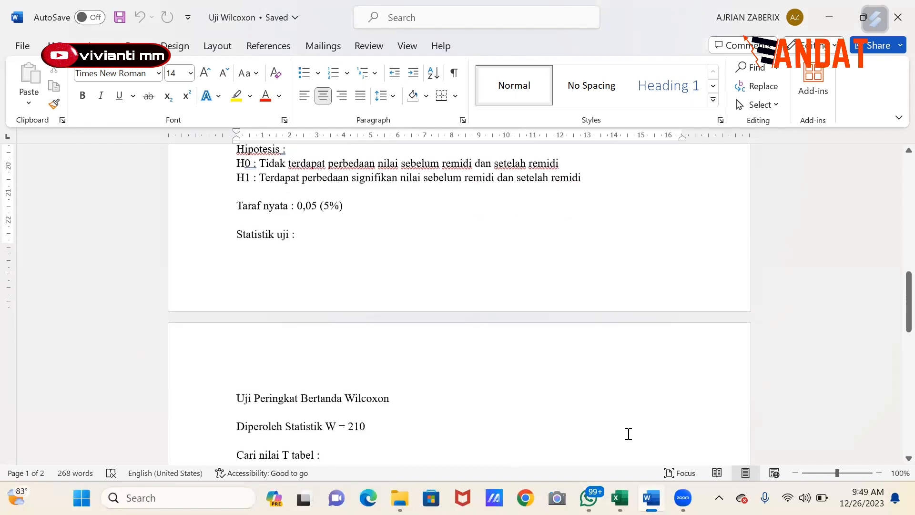
scroll(628, 421, down, 2)
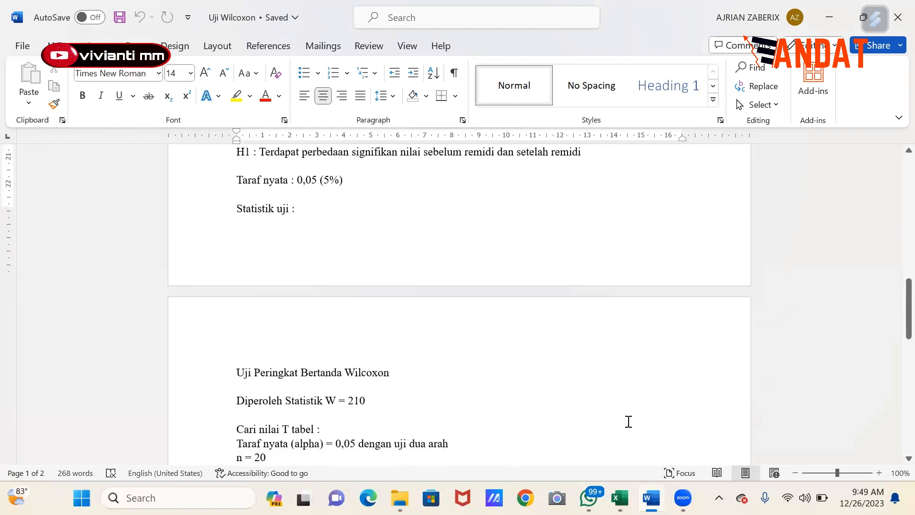
scroll(628, 422, down, 3)
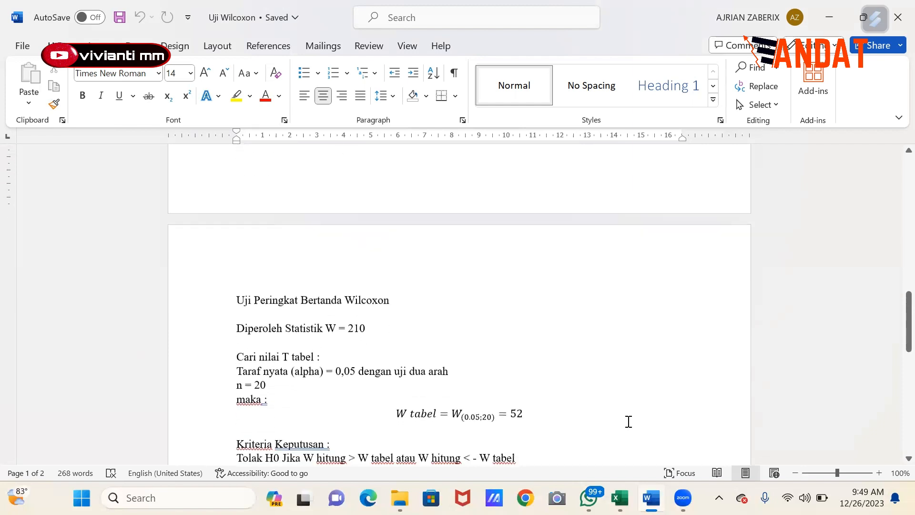
scroll(628, 421, down, 1)
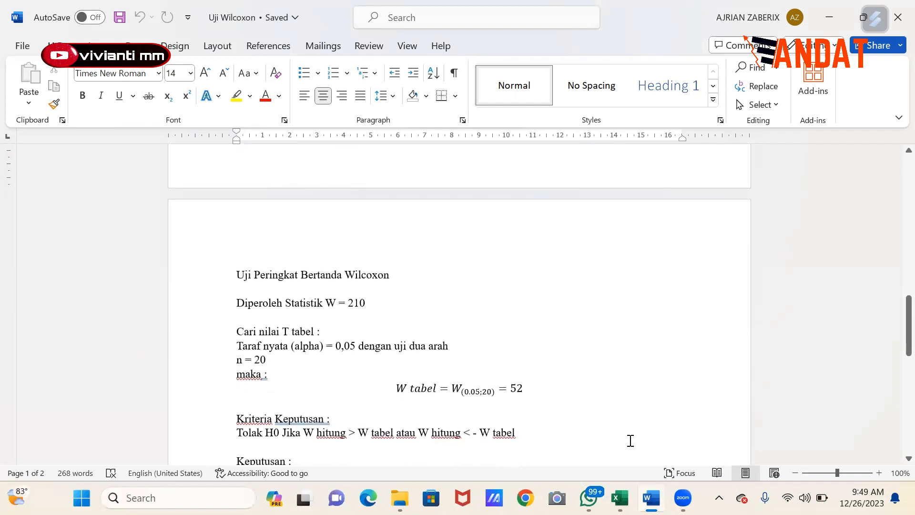
Switch to the Data Uji Wilcoxon workbook in Excel and look over the full score table on Sheet2.
mouse_move(619, 497)
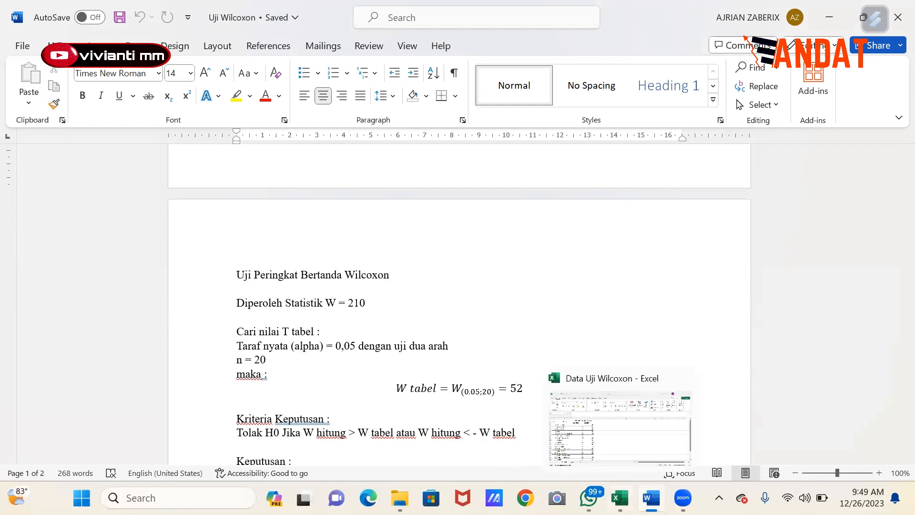
click(614, 446)
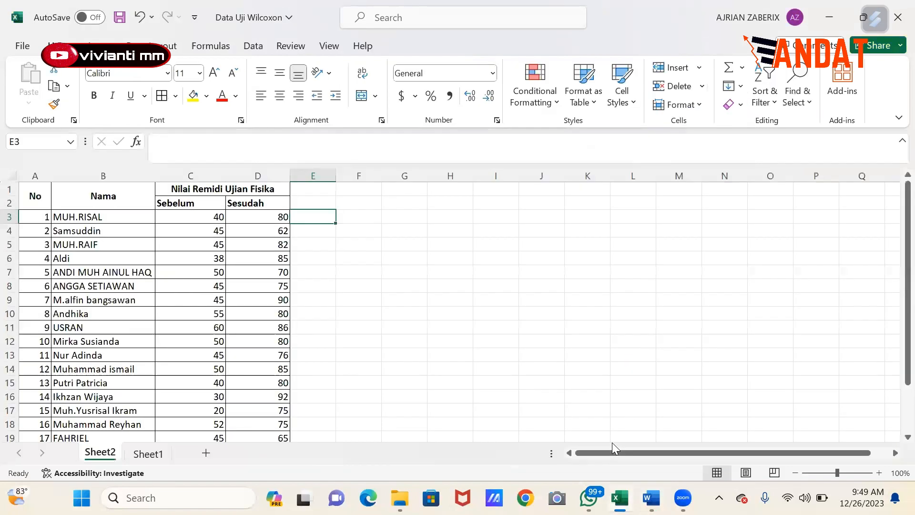
click(28, 196)
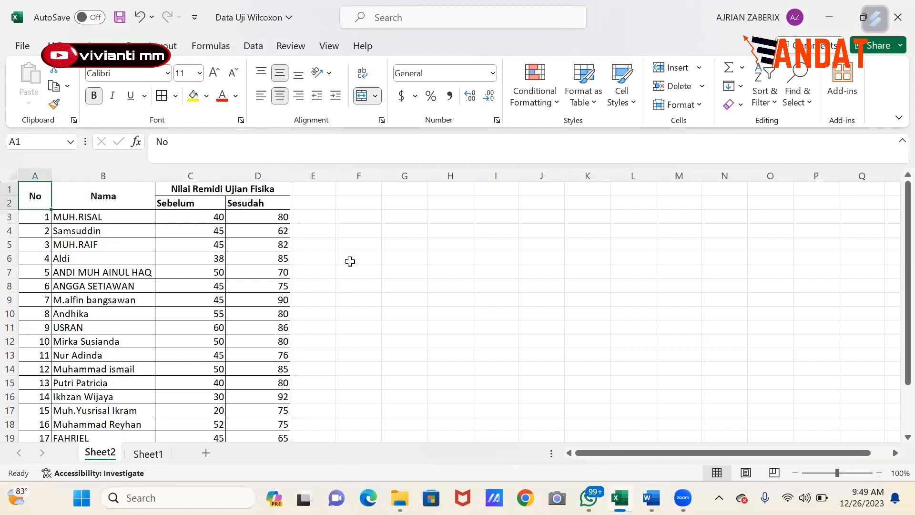
scroll(349, 261, down, 3)
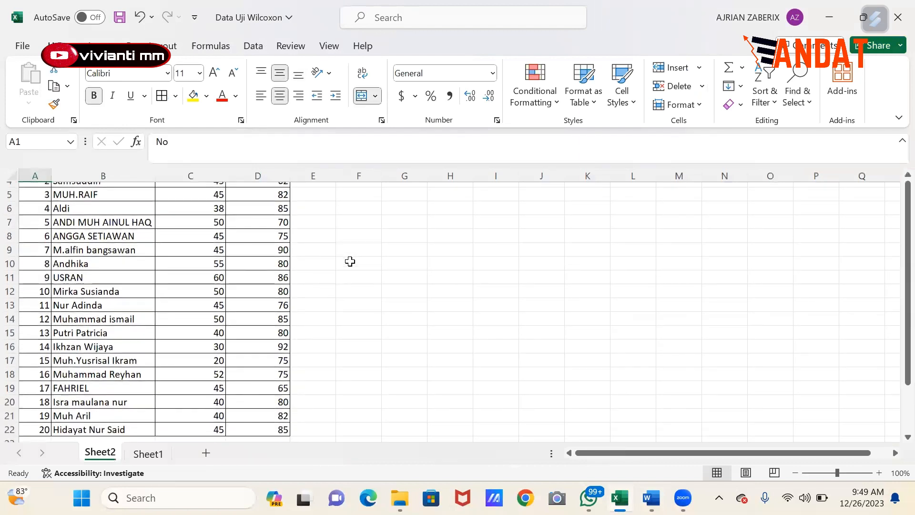
scroll(350, 261, up, 3)
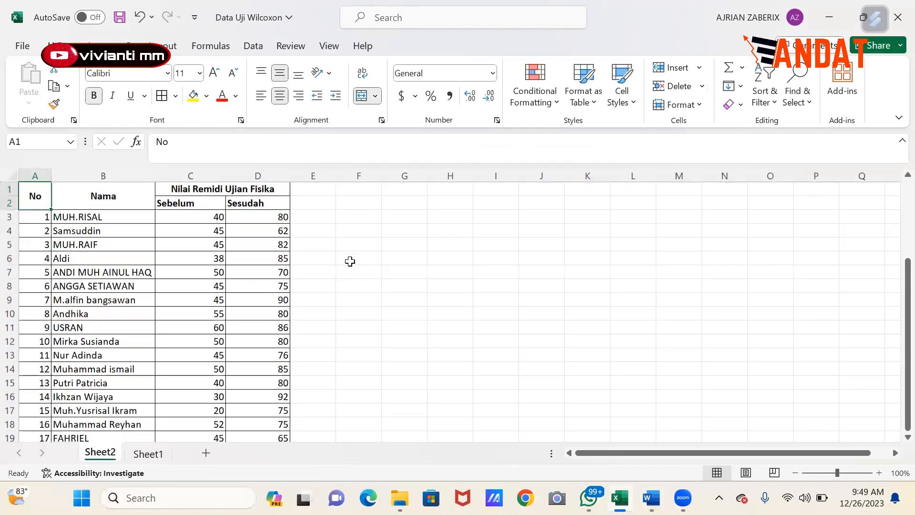
Go down the Sebelum column on Sheet2 to review the students' scores before the remedial exam.
click(223, 204)
key(Down)
key(Down)
key(Down)
key(Down)
key(Down)
key(Down)
key(Down)
key(Down)
key(Down)
key(Down)
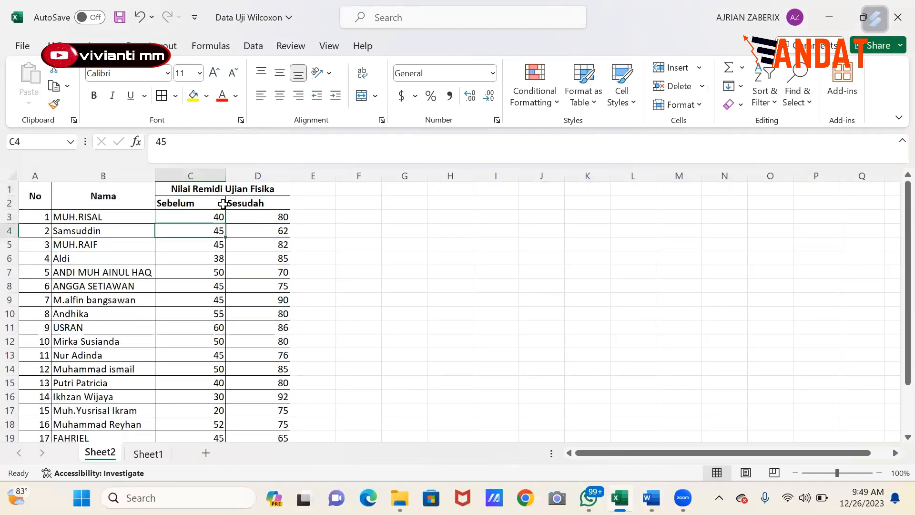
key(Down)
key(Down)
key(Down)
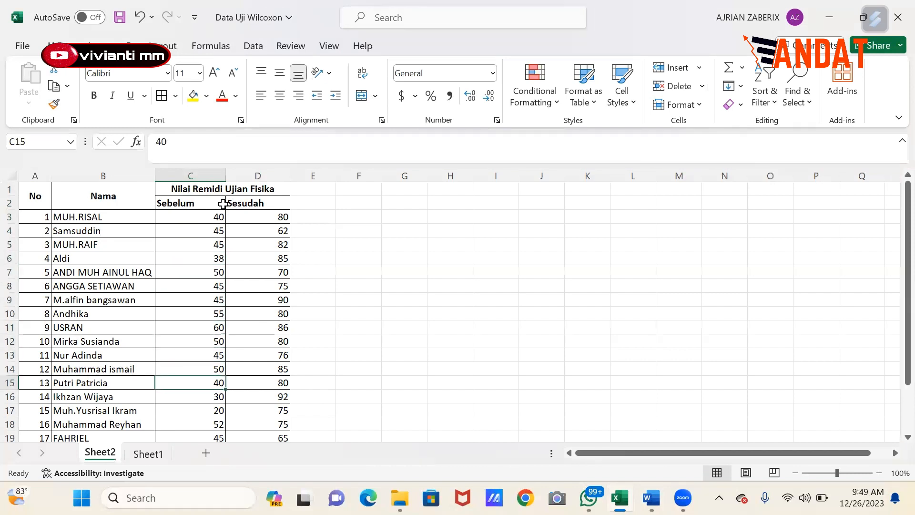
Go down the Sesudah column on Sheet2 to review the students' scores after the remedial exam.
click(230, 202)
key(Down)
key(Down)
key(Down)
key(Down)
key(Down)
key(Down)
key(Down)
key(Down)
key(Down)
key(Down)
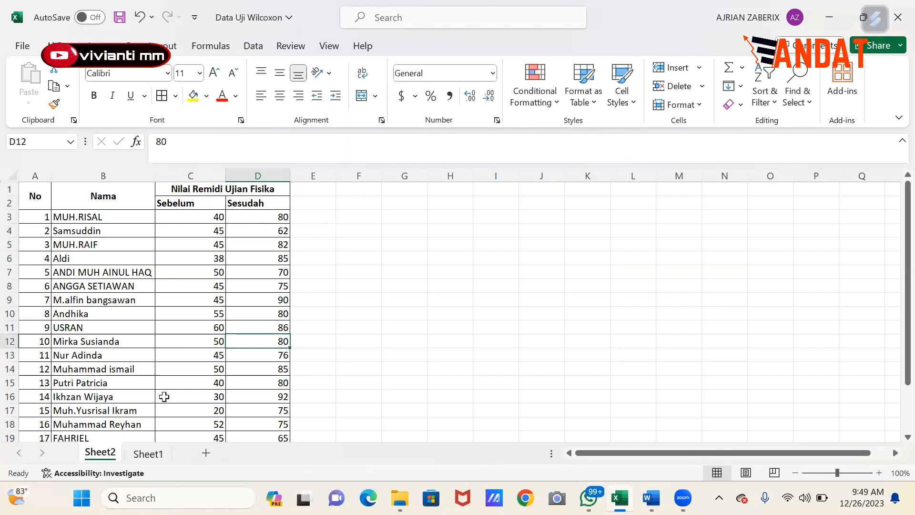
Open Sheet1 and look over the worked Wilcoxon calculation table beside the source data.
click(151, 454)
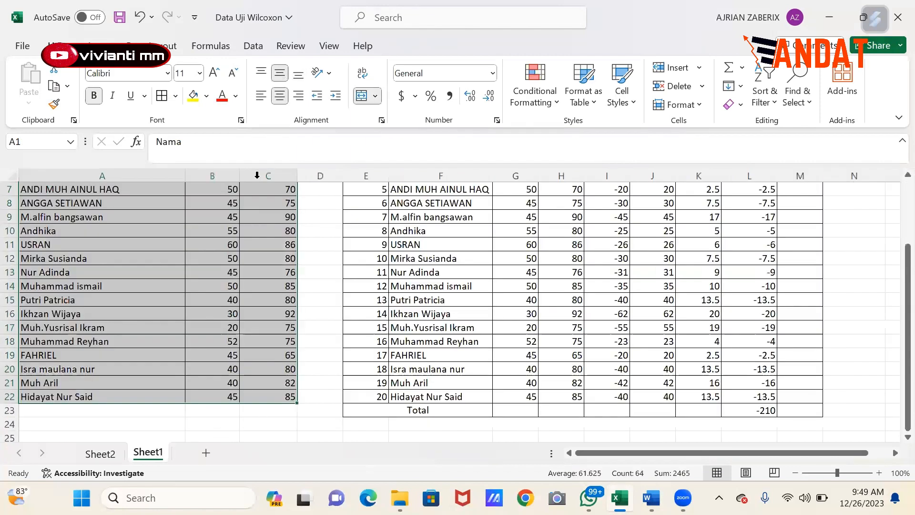
scroll(298, 276, up, 2)
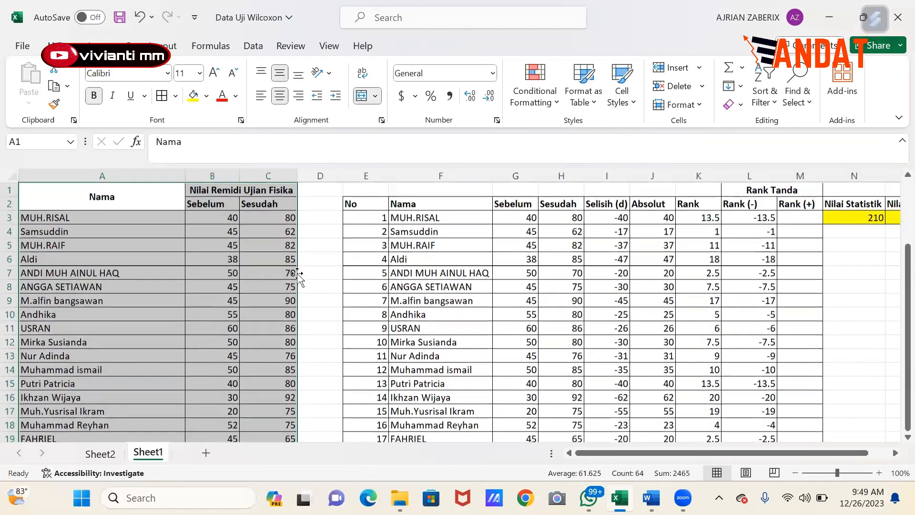
click(214, 246)
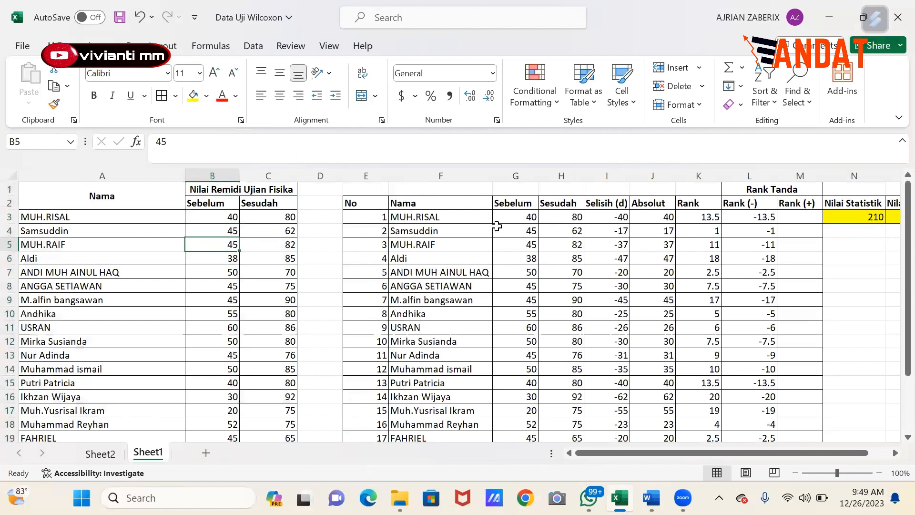
scroll(497, 226, right, 3)
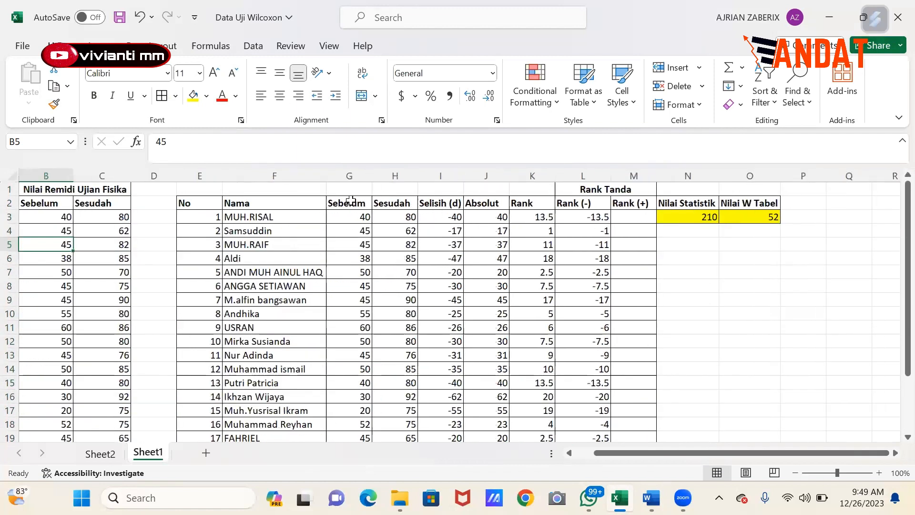
Examine the calculation table's headings on Sheet1, from No, Nama, Sebelum and Sesudah through Selisih (d), Absolut and the rank columns.
click(347, 201)
drag(348, 201, 395, 203)
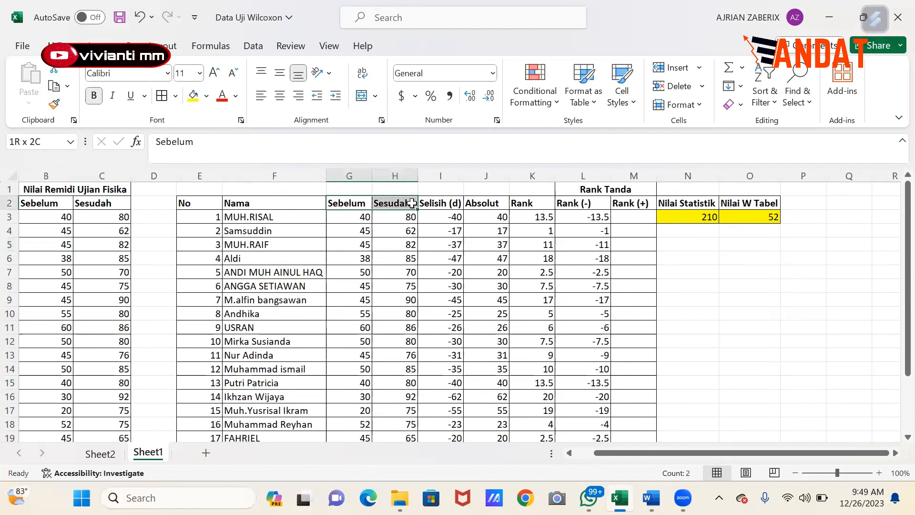
click(394, 202)
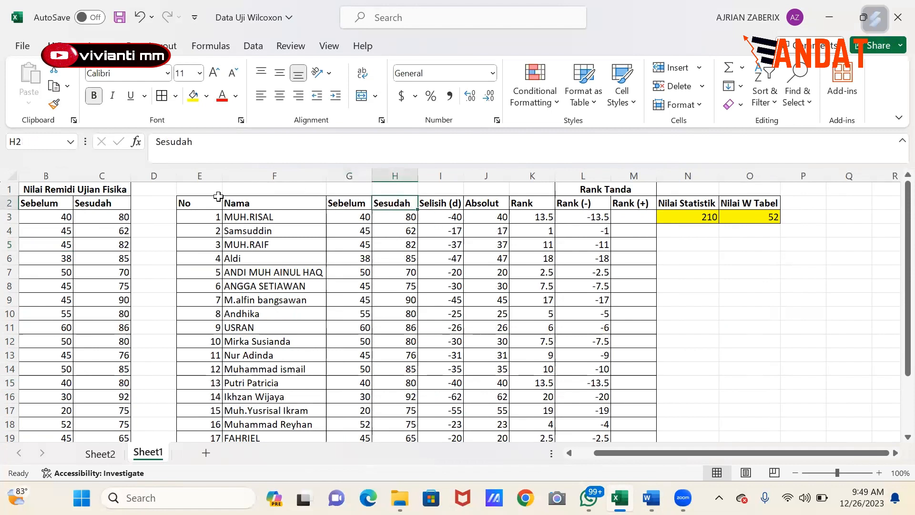
click(190, 200)
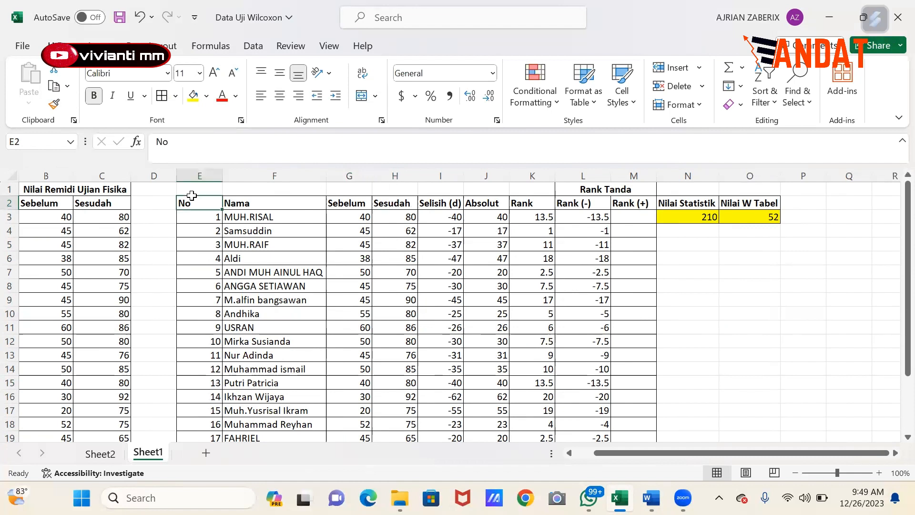
click(229, 202)
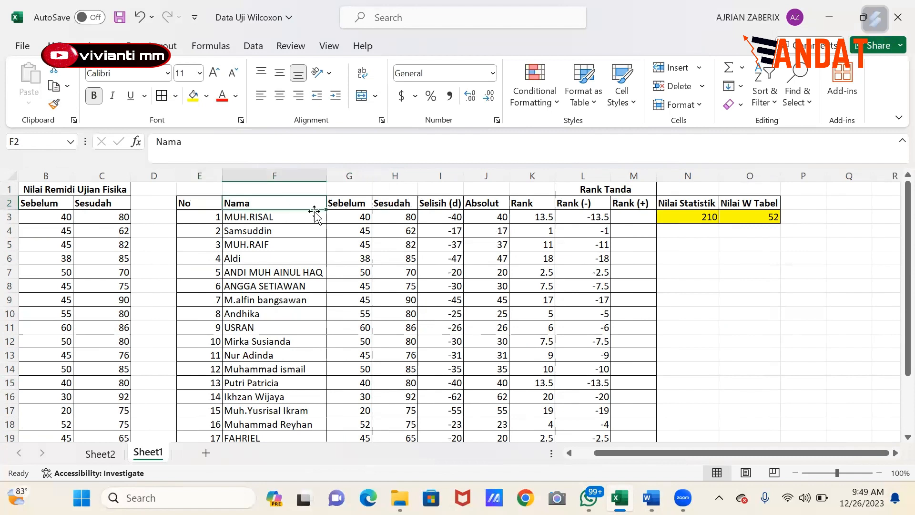
click(391, 205)
drag(438, 204, 621, 207)
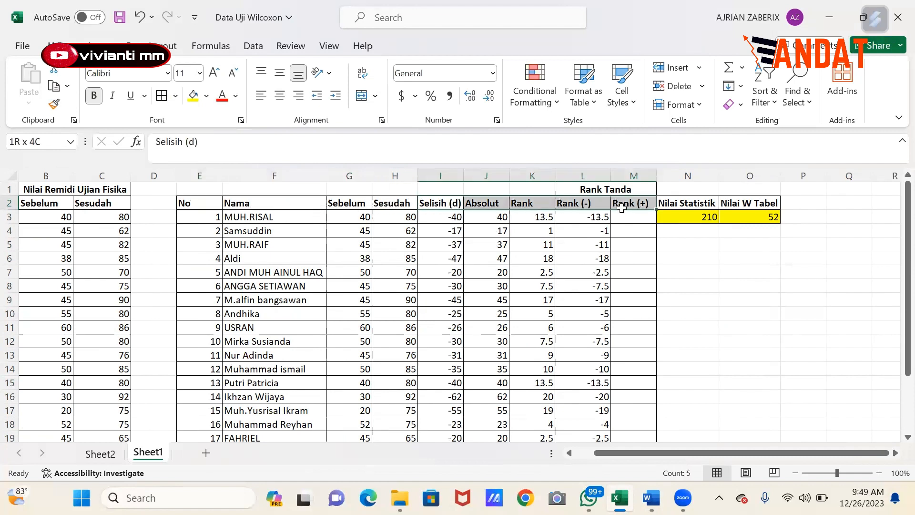
click(452, 203)
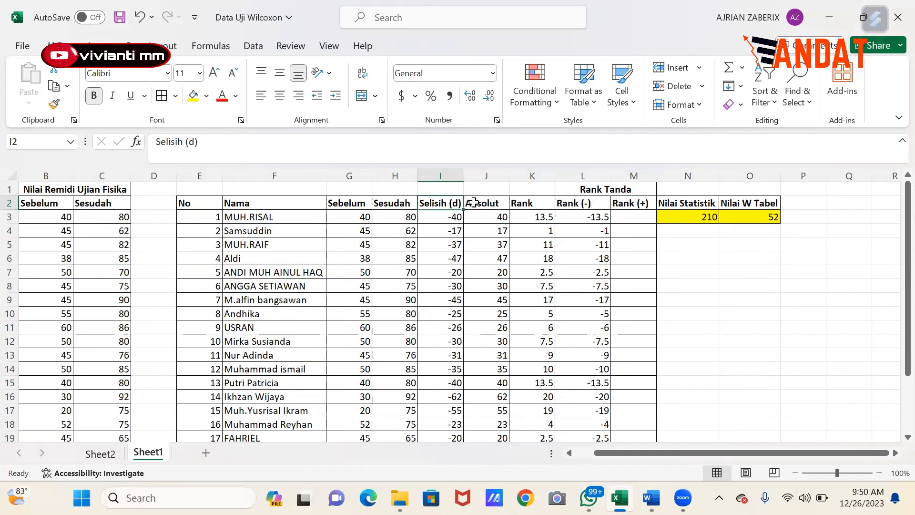
click(476, 202)
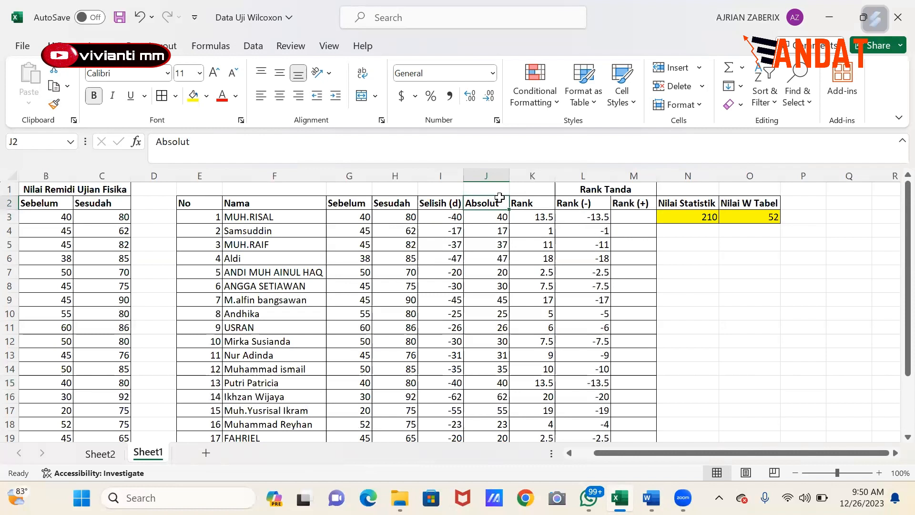
Examine the Absolut column, the first row's Selisih, Absolut and Rank cells, and the Rank (-) and Rank (+) headings on Sheet1.
drag(495, 200, 485, 350)
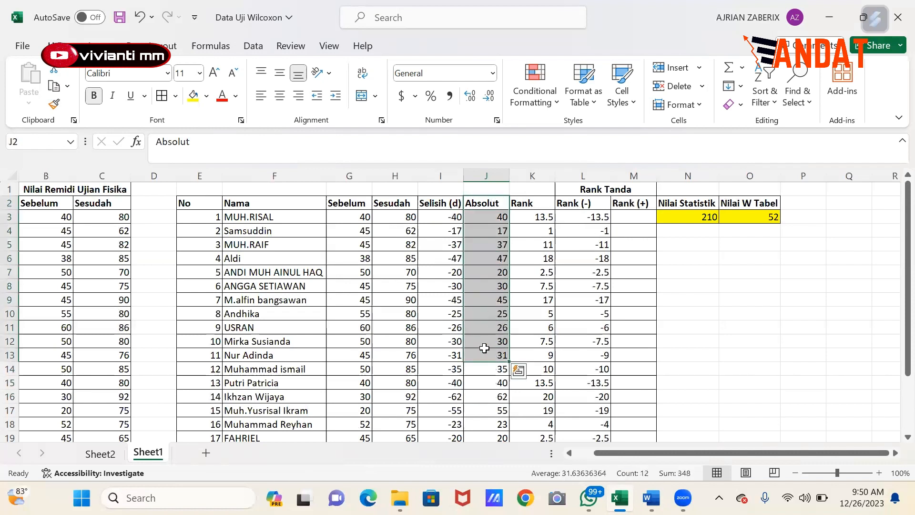
click(430, 215)
click(480, 215)
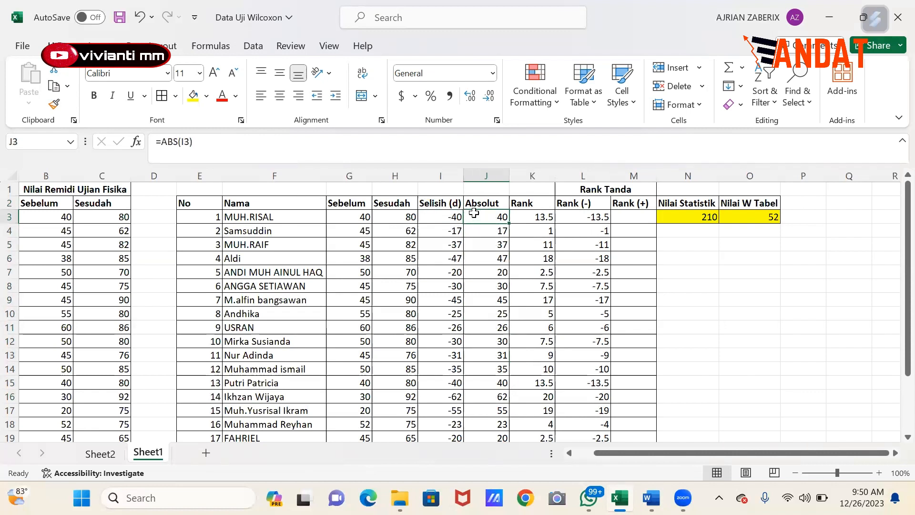
click(449, 217)
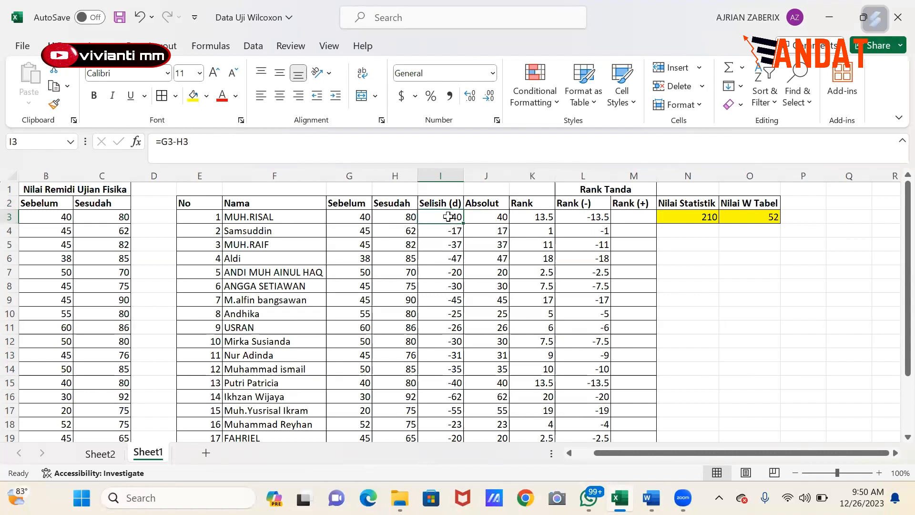
click(498, 220)
click(534, 222)
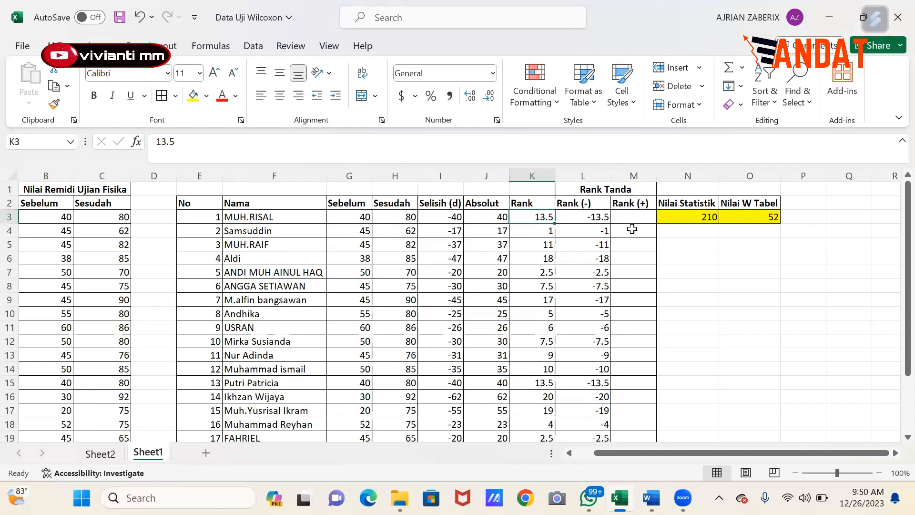
click(582, 203)
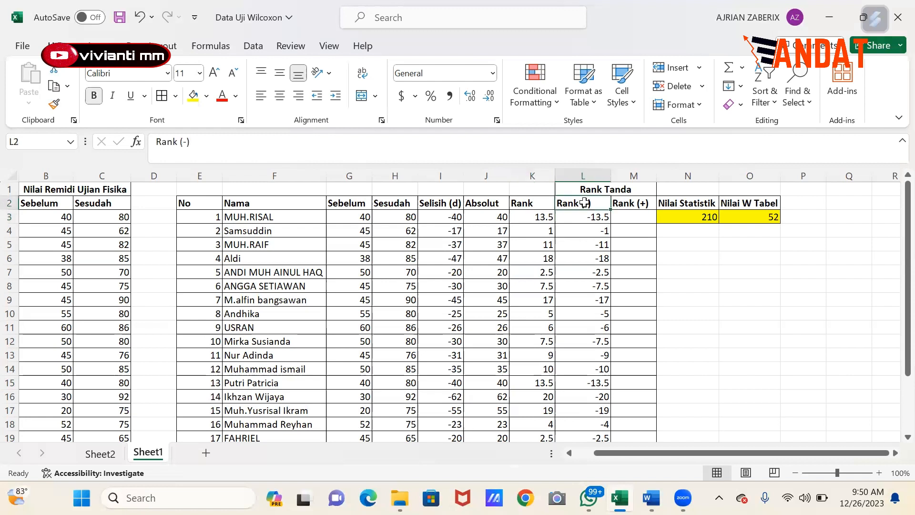
click(624, 201)
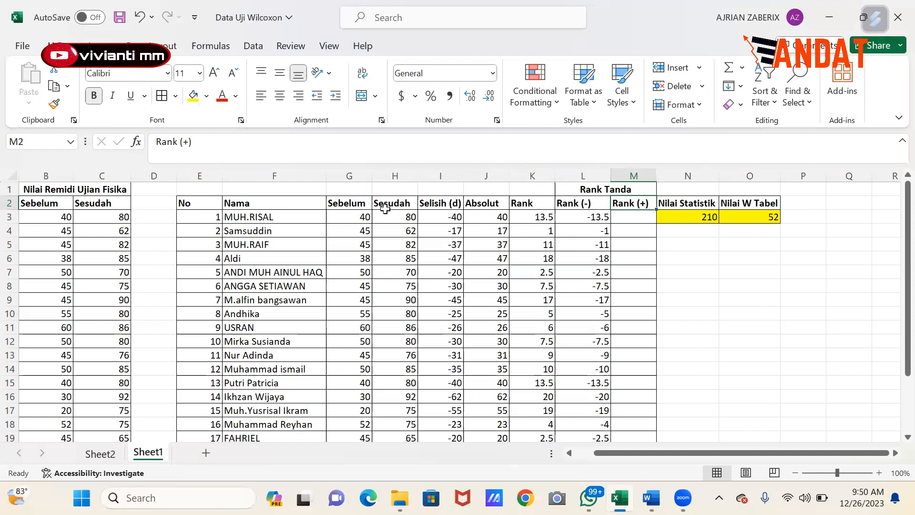
Check how the first student's Selisih (d) in I3 is calculated from the Sebelum and Sesudah scores, leaving its formula =G3-H3.
drag(341, 204, 384, 210)
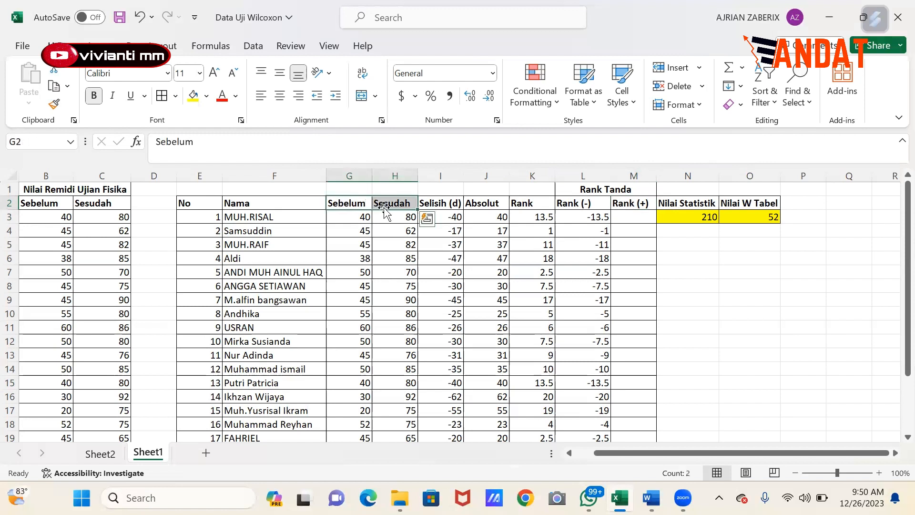
click(389, 213)
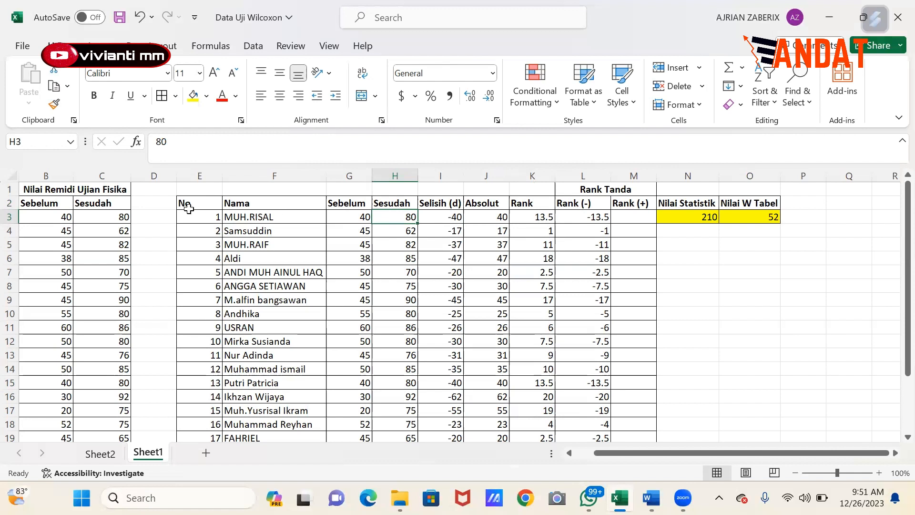
click(353, 217)
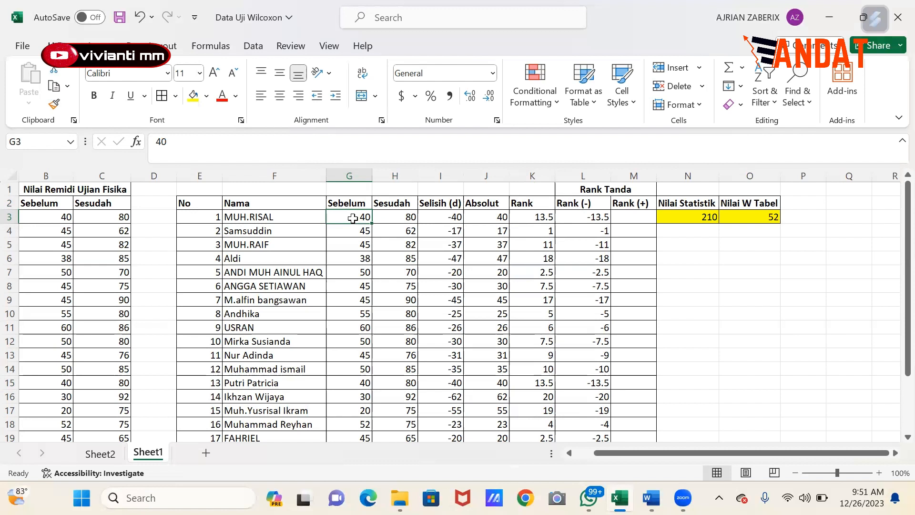
click(440, 216)
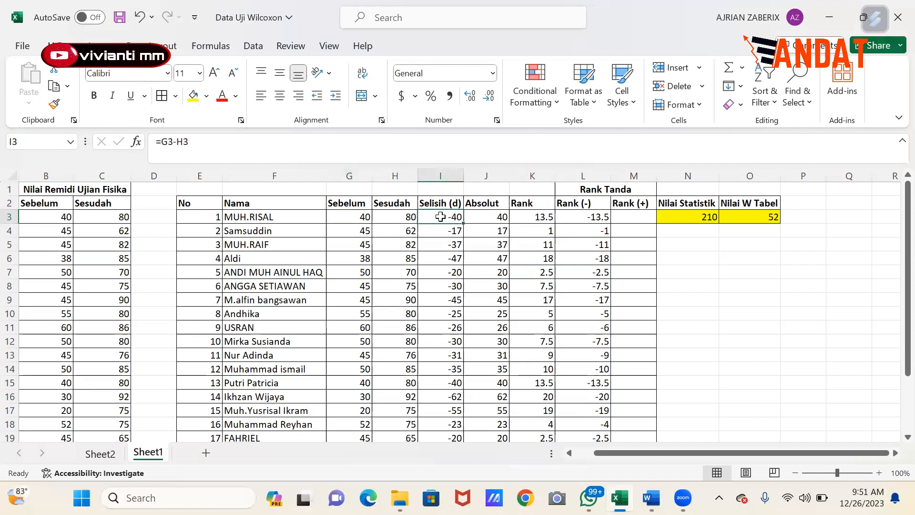
click(362, 215)
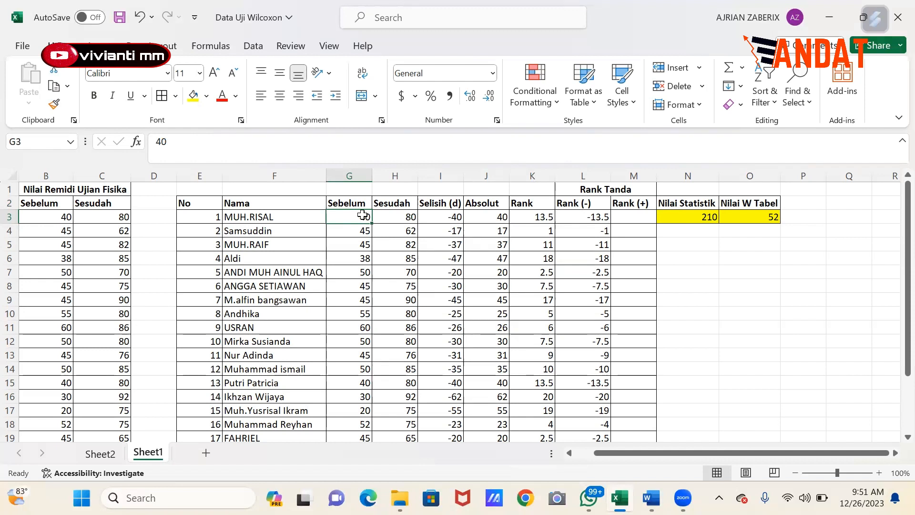
click(393, 218)
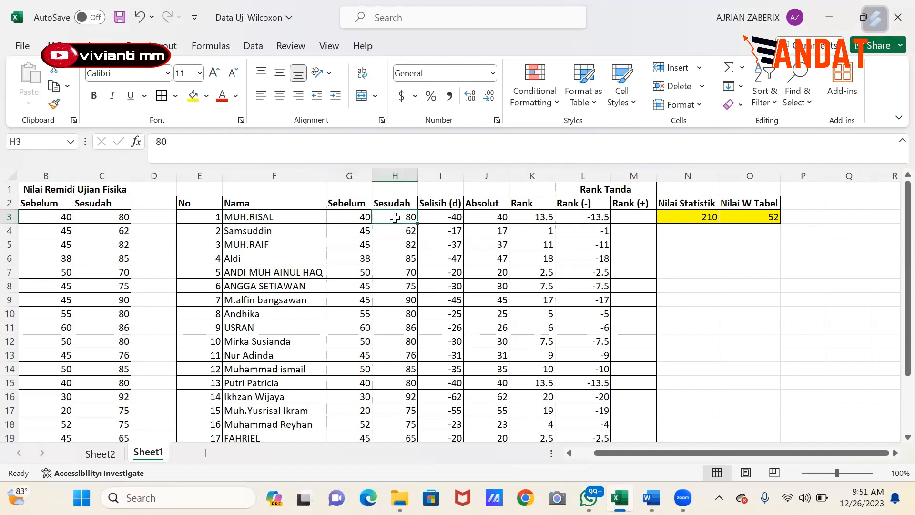
click(441, 218)
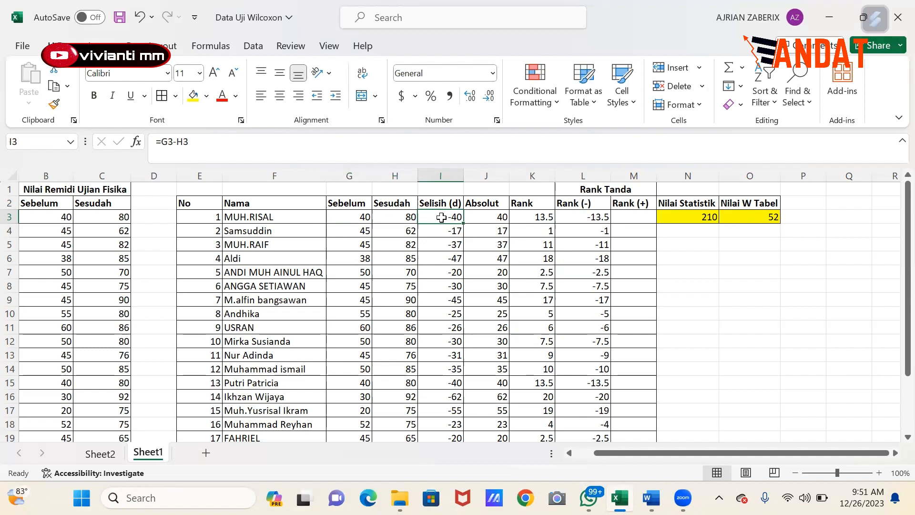
double_click(441, 217)
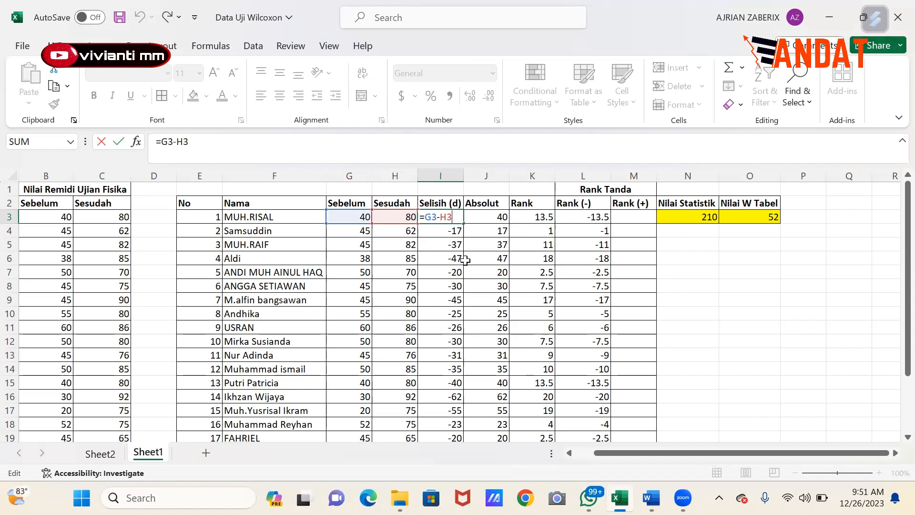
key(Return)
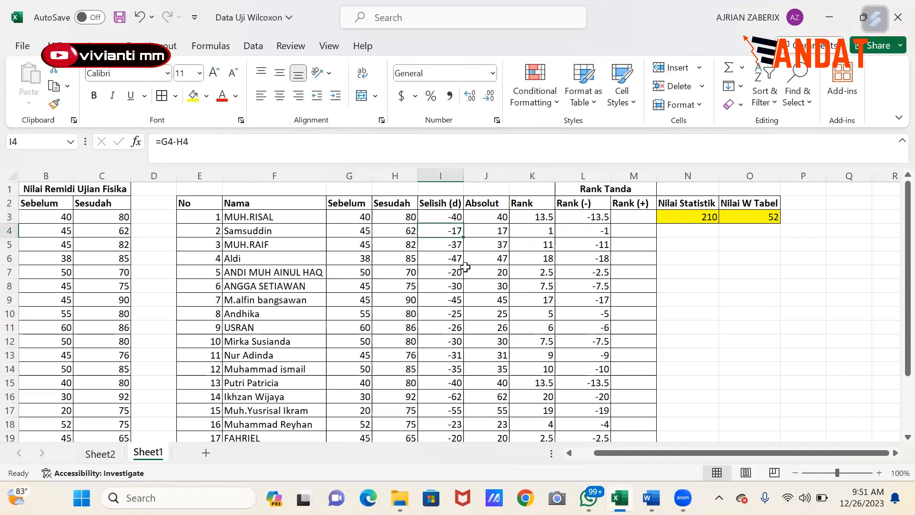
Clear the first Absolut cell, J3, and re-enter it as =ABS(I3) to get the absolute value of the difference.
click(475, 217)
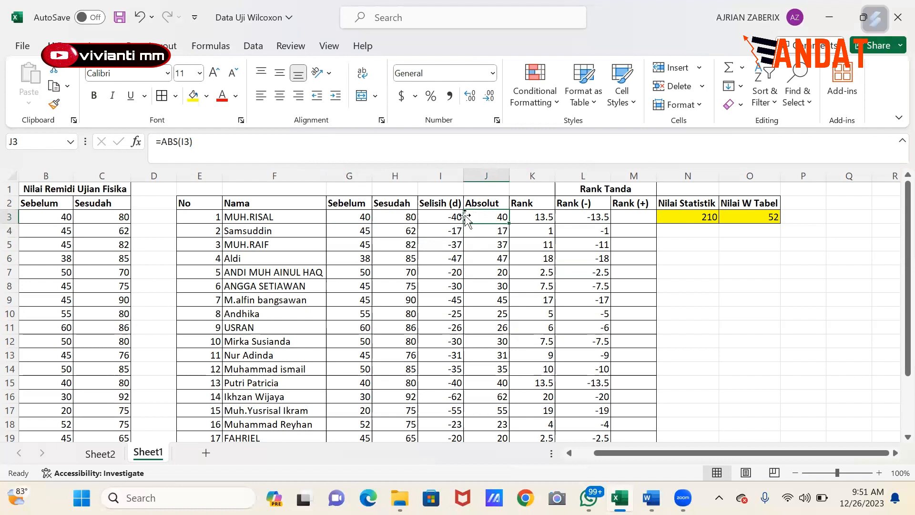
key(Delete)
text(=)
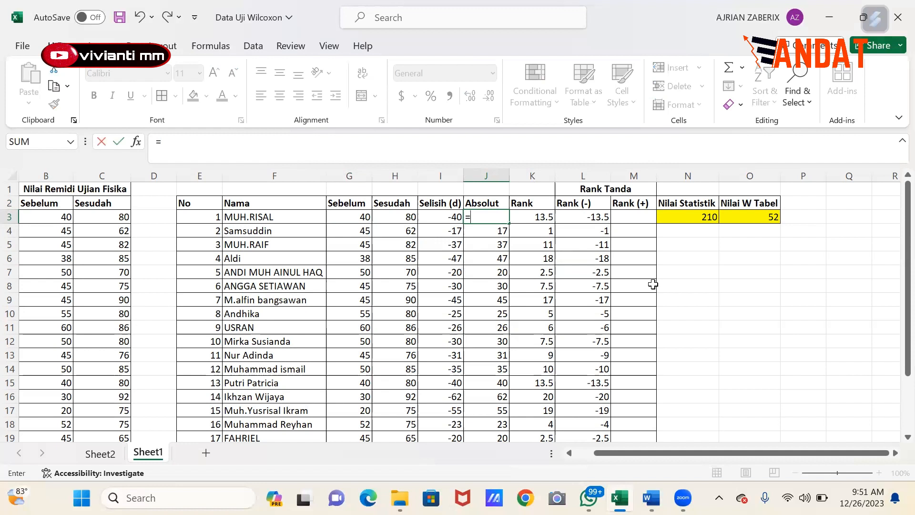
text(abs)
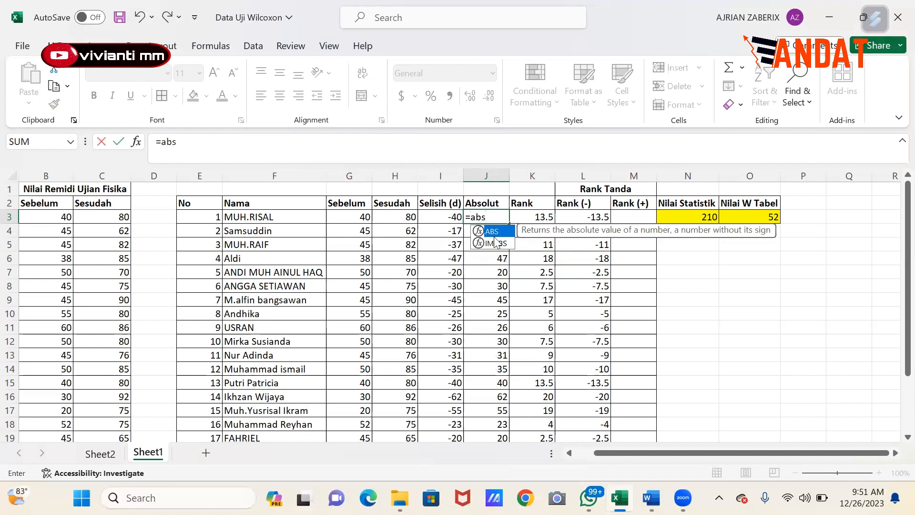
double_click(491, 231)
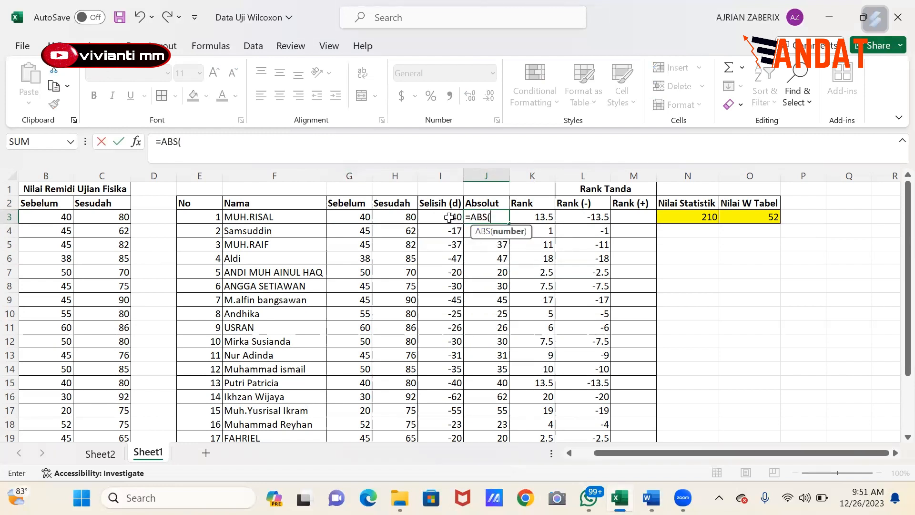
click(448, 218)
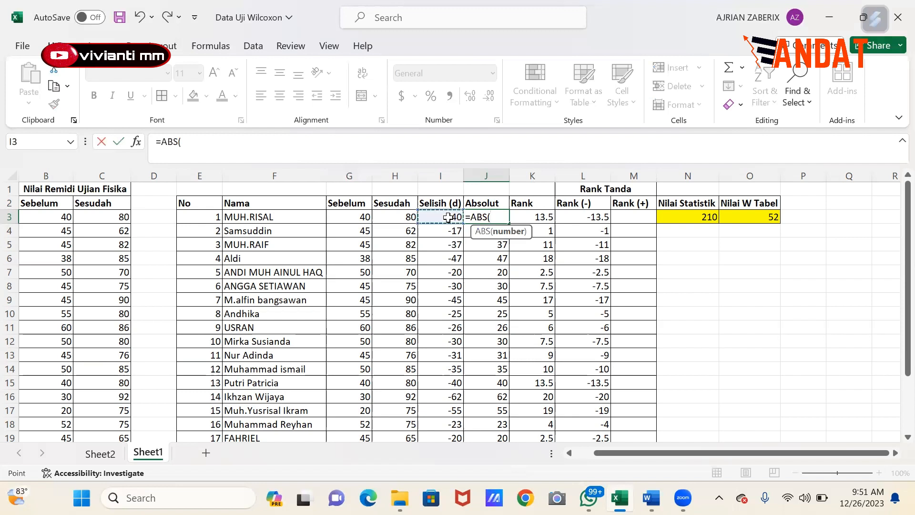
text())
key(Return)
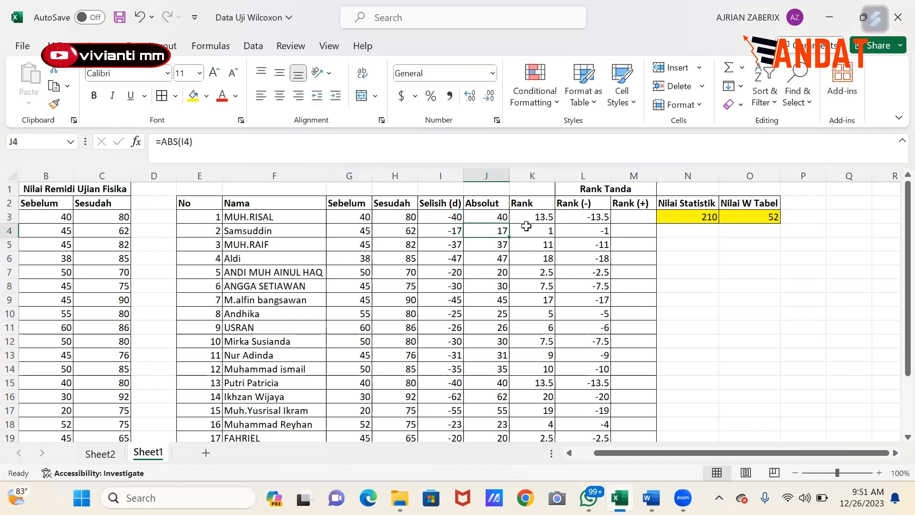
Fill the ABS formula from J3 down the Absolut column for all students.
click(506, 216)
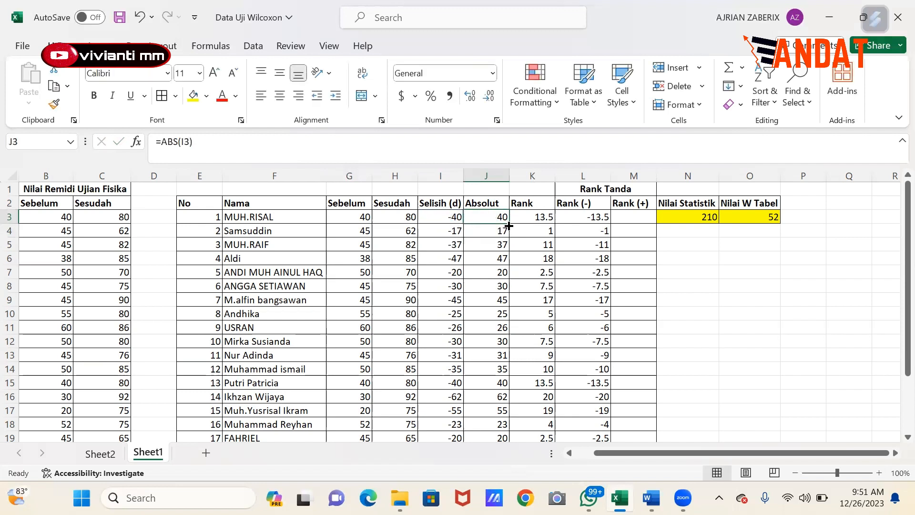
double_click(509, 224)
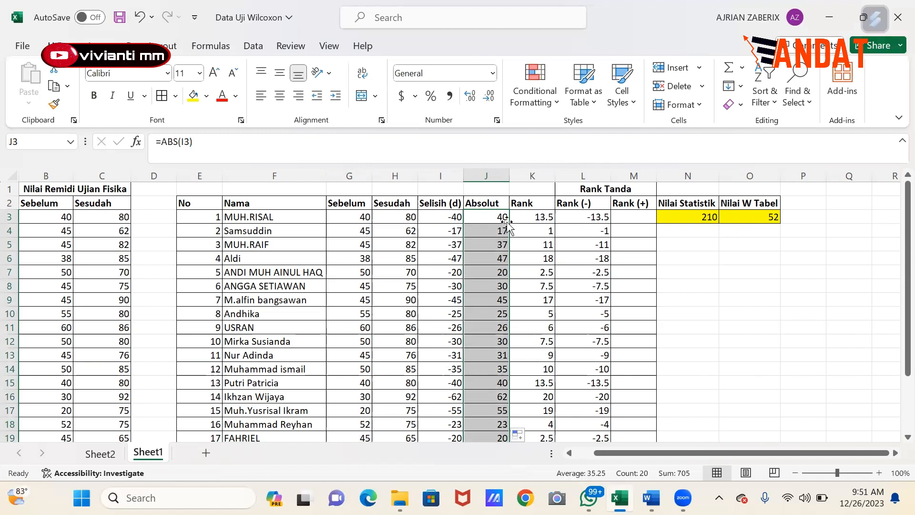
click(504, 219)
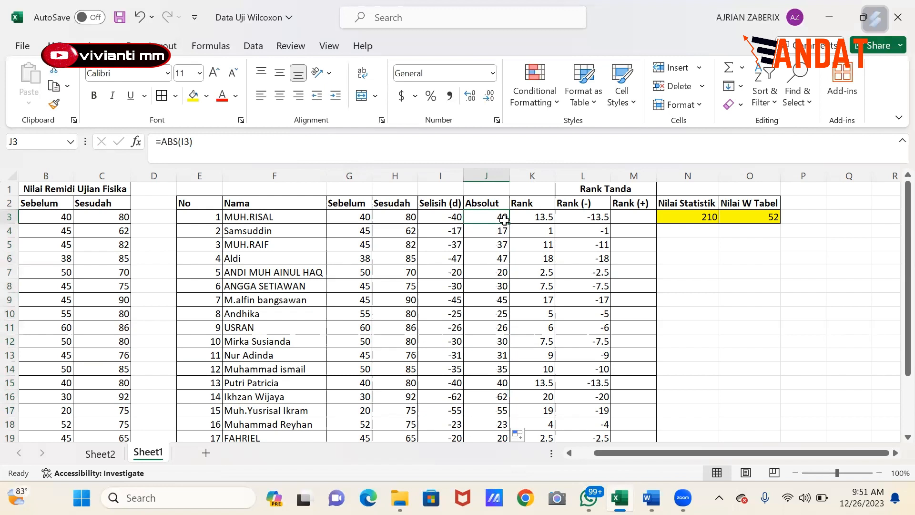
Review the Rank column from K3 to K22 and compare the second student's rank with the Absolut value beside it.
click(521, 215)
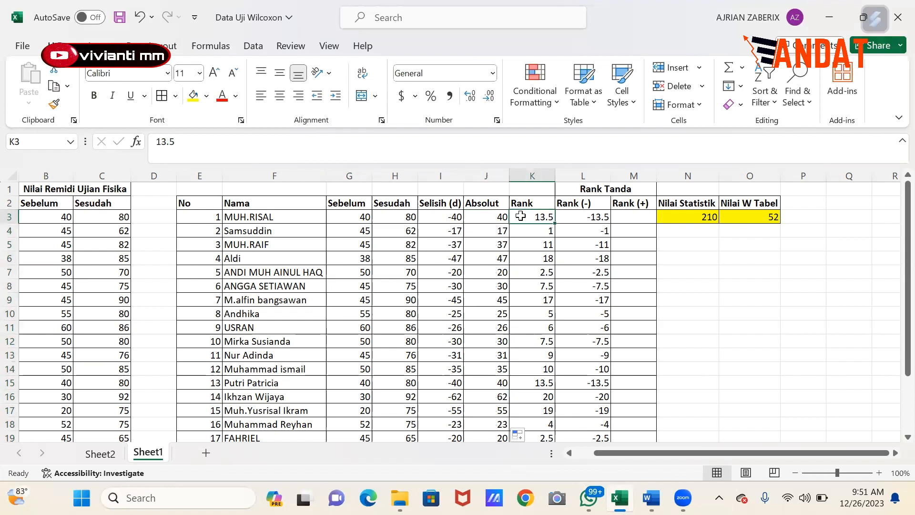
click(535, 233)
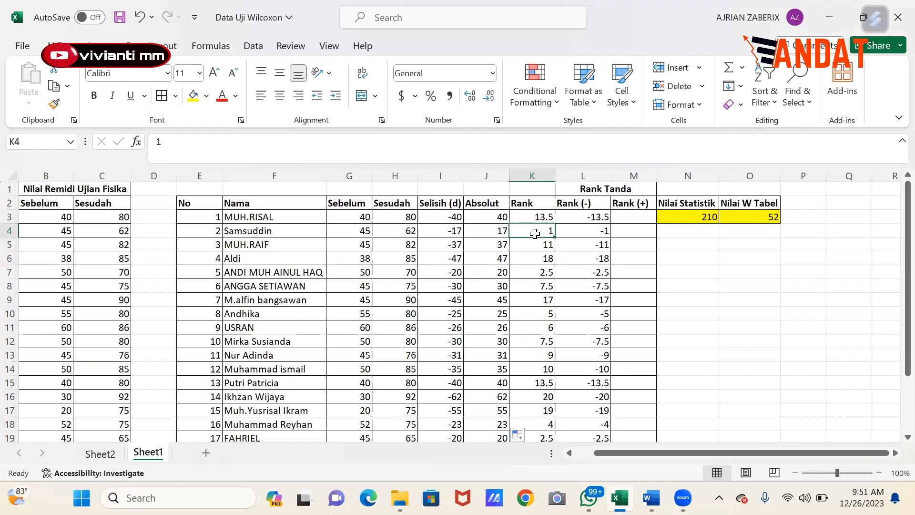
drag(536, 219, 532, 400)
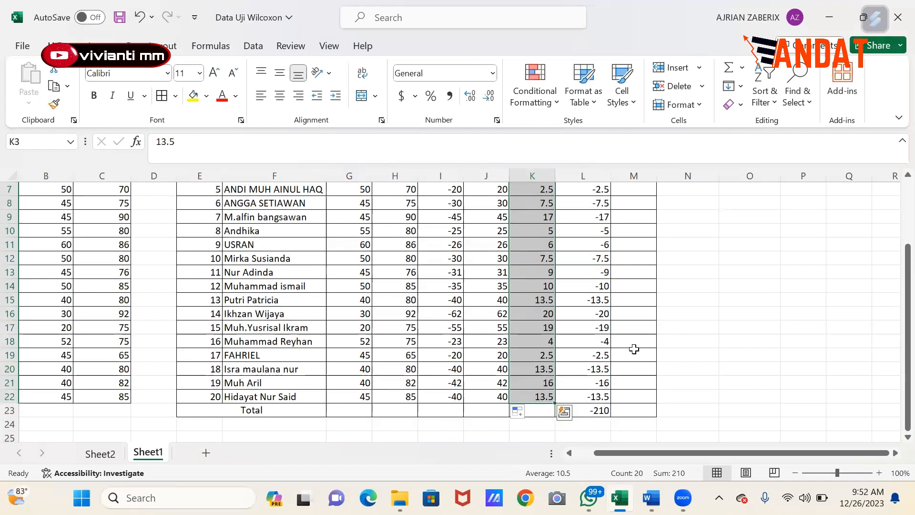
scroll(633, 349, up, 2)
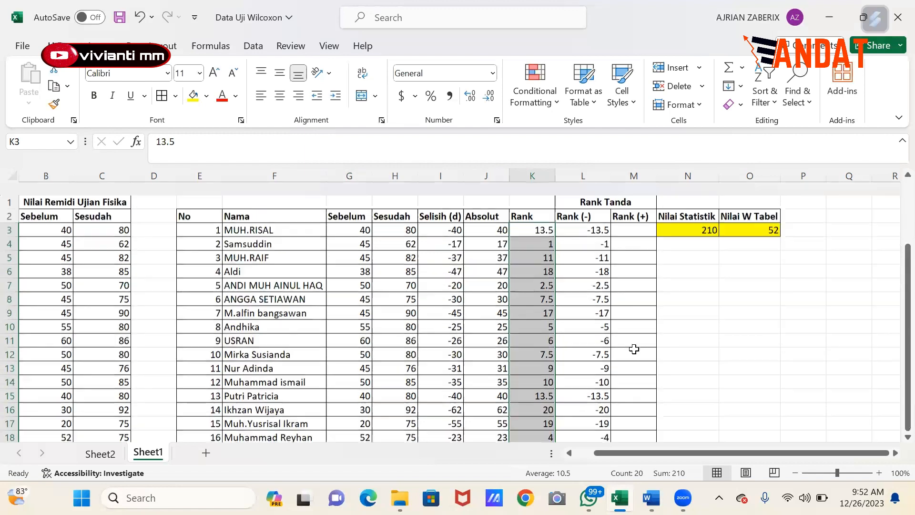
click(491, 227)
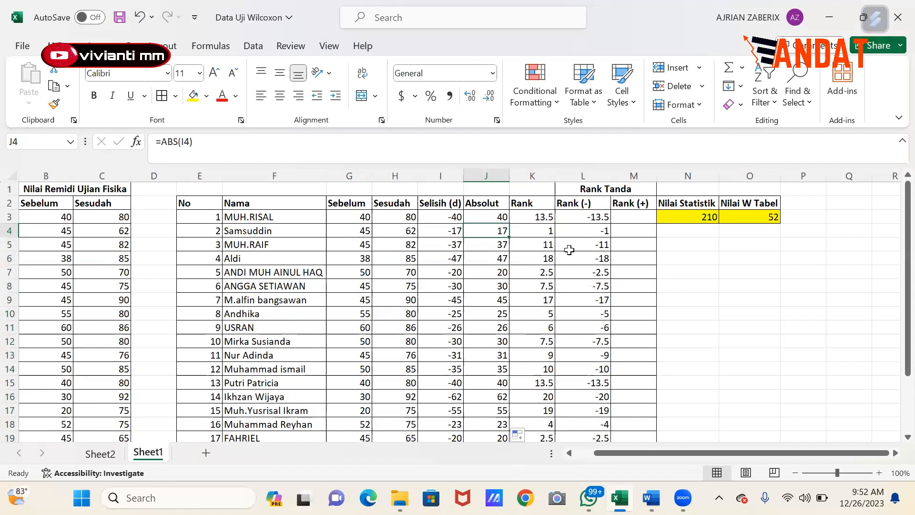
click(532, 231)
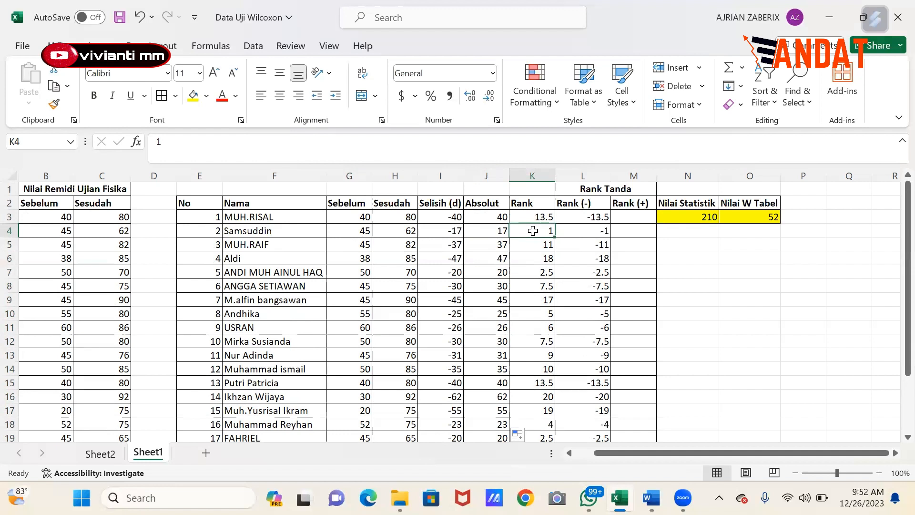
Find the smallest absolute difference by entering a MIN formula over the Absolut column's student values in cell N7.
click(705, 271)
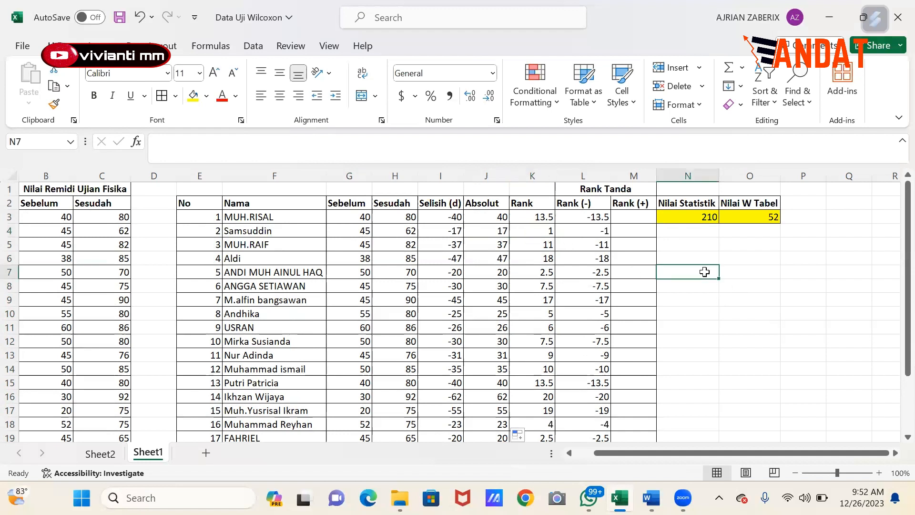
text(=)
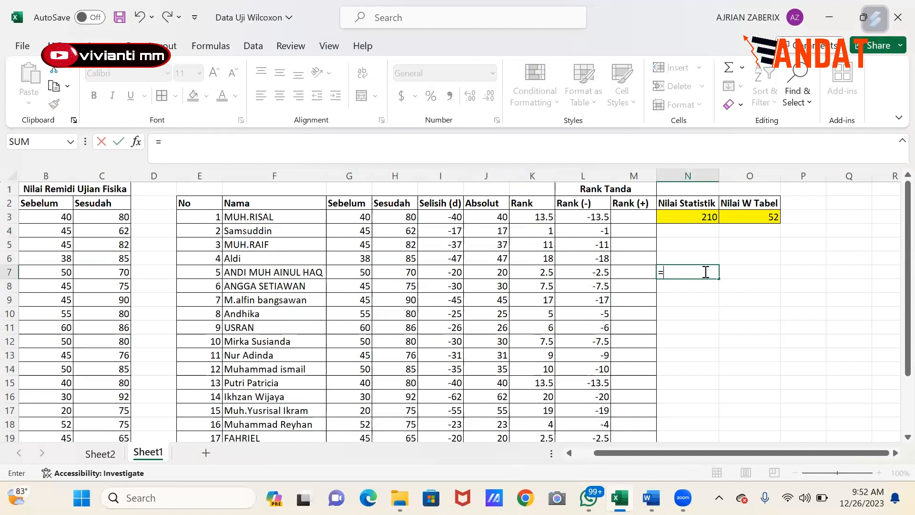
text(mi)
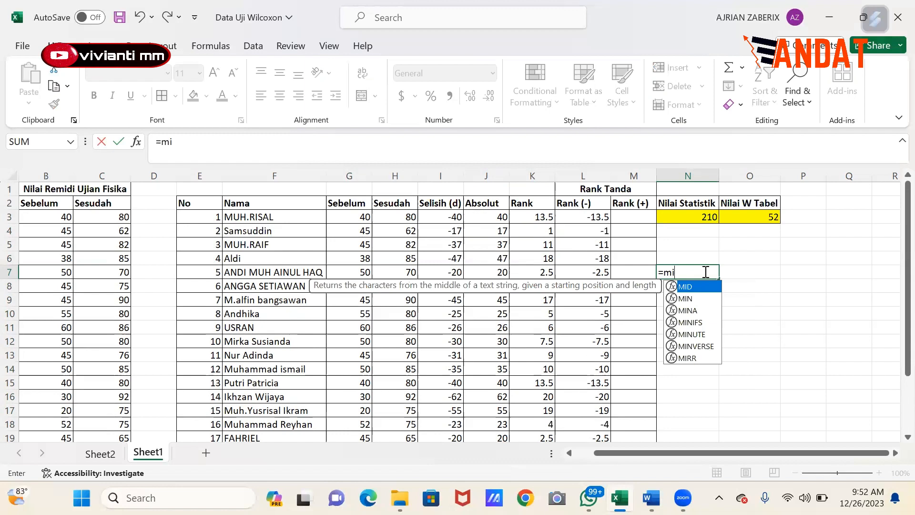
double_click(704, 299)
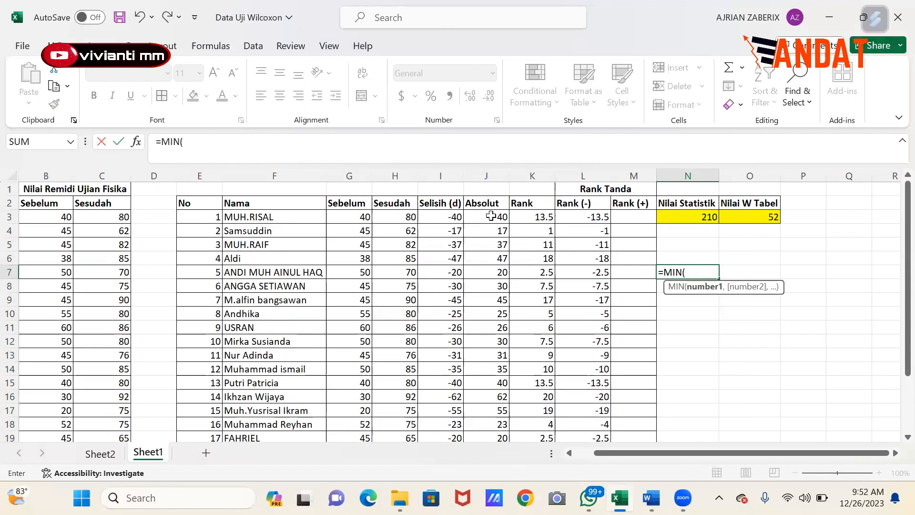
drag(490, 217, 480, 398)
key(Return)
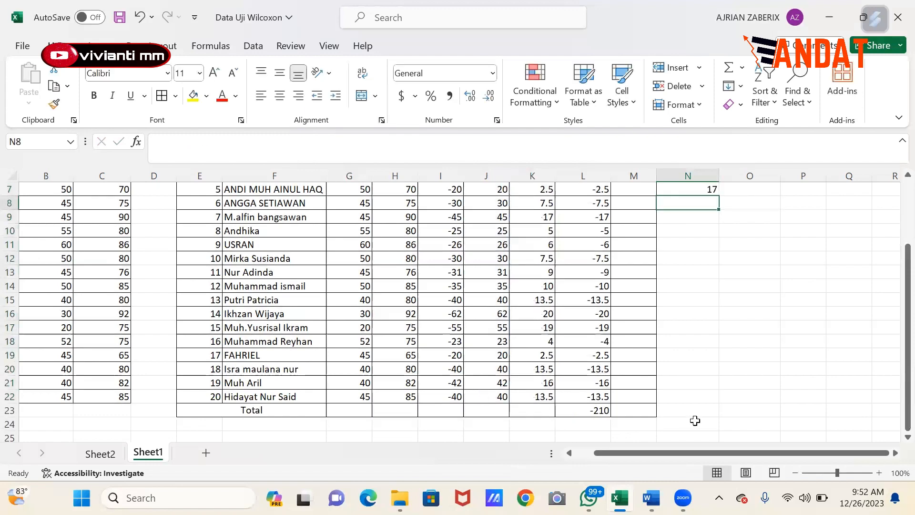
Delete the MIN formula from cell N7.
scroll(694, 420, up, 2)
click(688, 274)
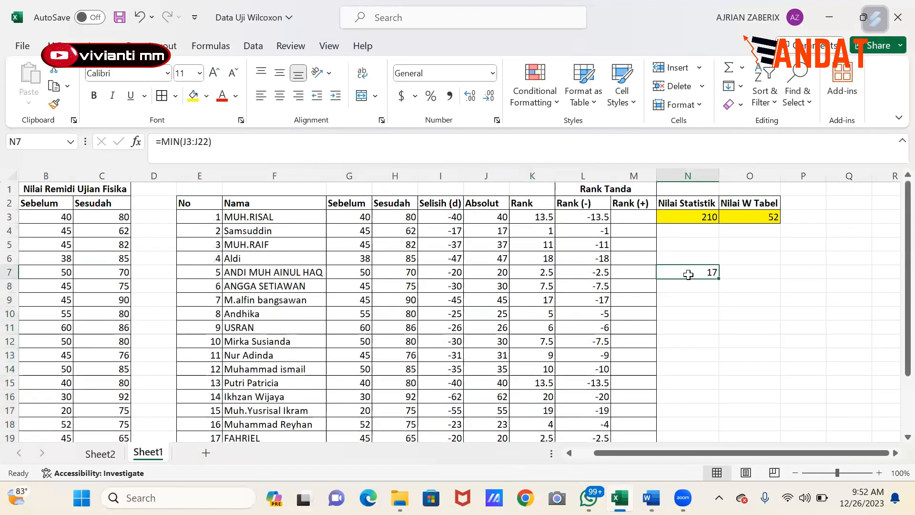
key(Delete)
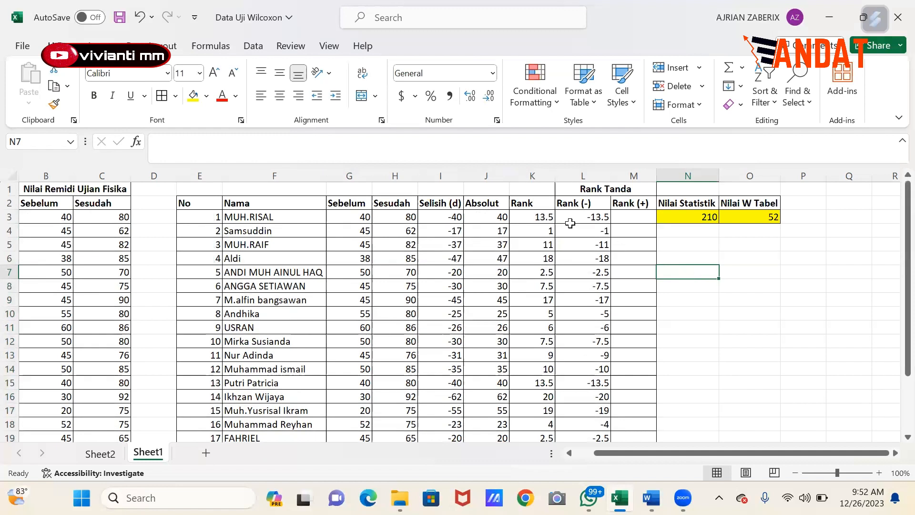
Compare K4 with J4, and examine the Absolut column down to the Total row for the next smallest differences.
click(550, 229)
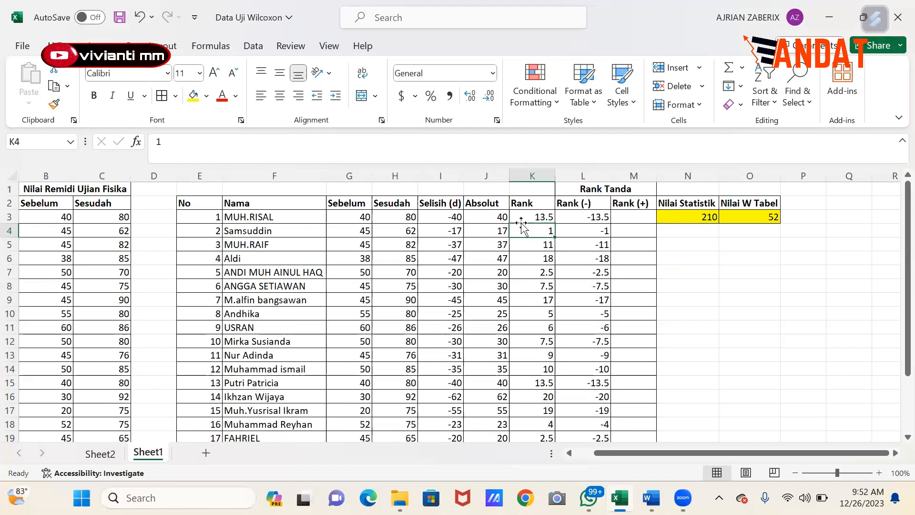
click(476, 235)
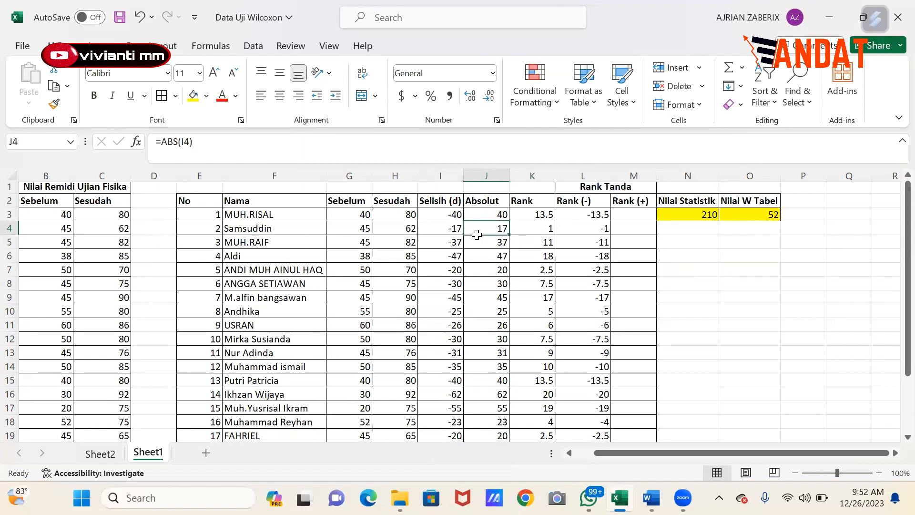
key(Down)
key(Down)
key(Down)
key(Down)
key(Down)
key(Down)
key(Down)
key(Down)
key(Down)
key(Down)
key(Down)
key(Down)
key(Down)
key(Down)
key(Down)
key(Down)
key(Down)
key(Down)
key(Down)
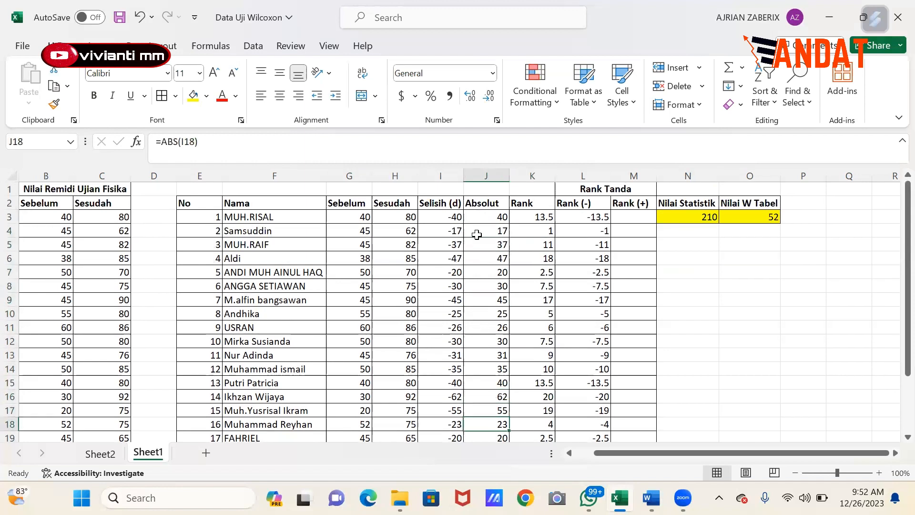
scroll(477, 234, up, 2)
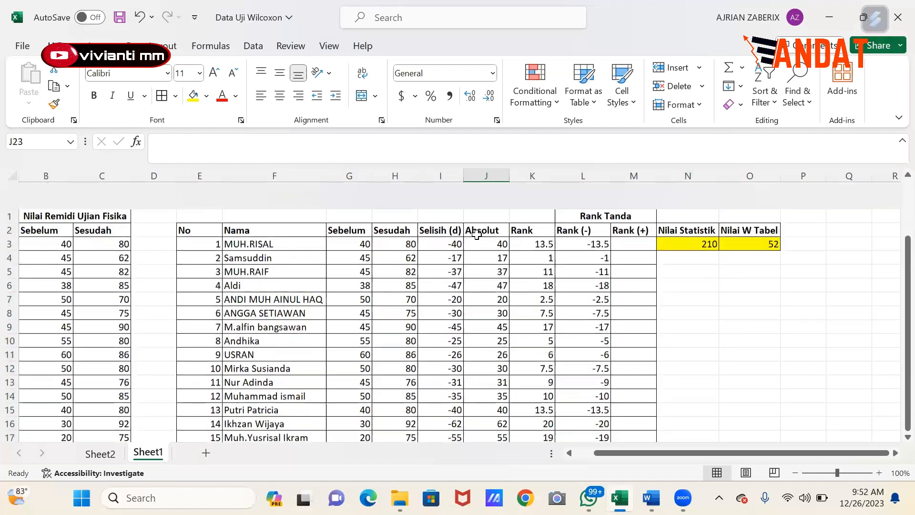
click(488, 256)
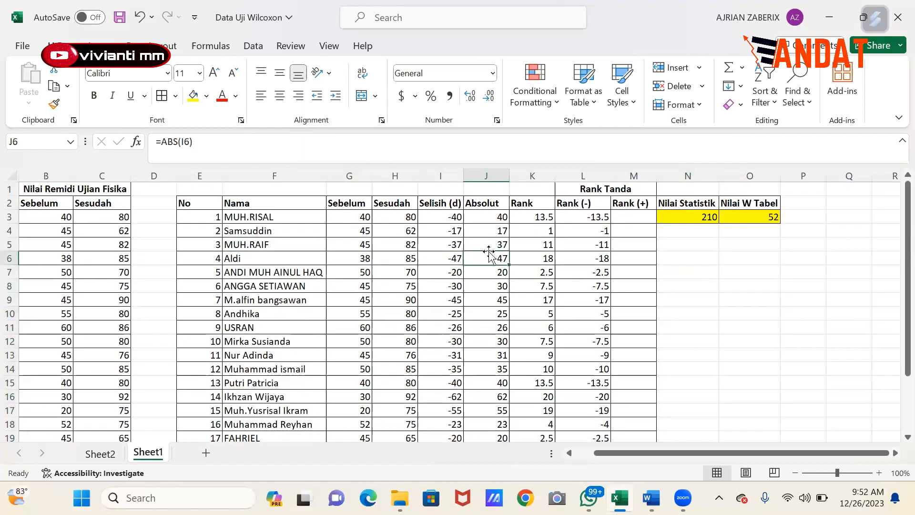
Compare the fifth student's rank in K7 with its absolute difference in J7 and the equal value in J19.
click(488, 269)
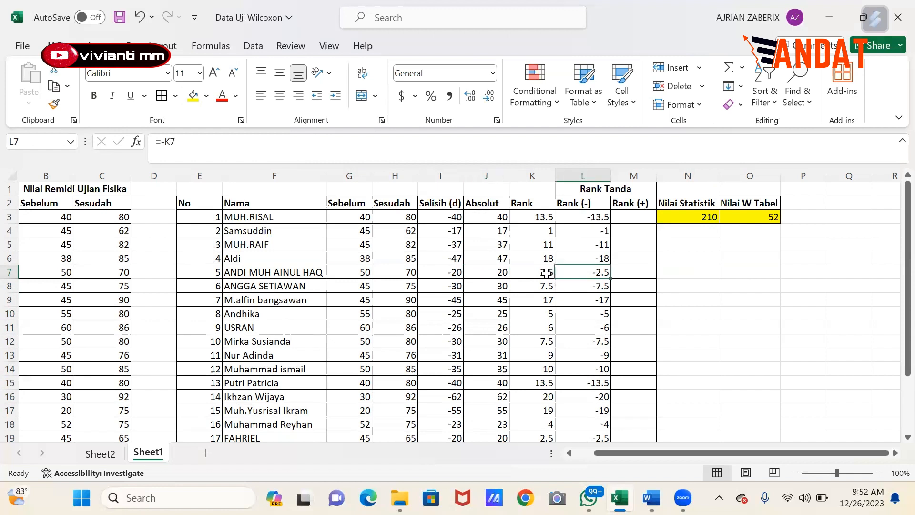
click(546, 273)
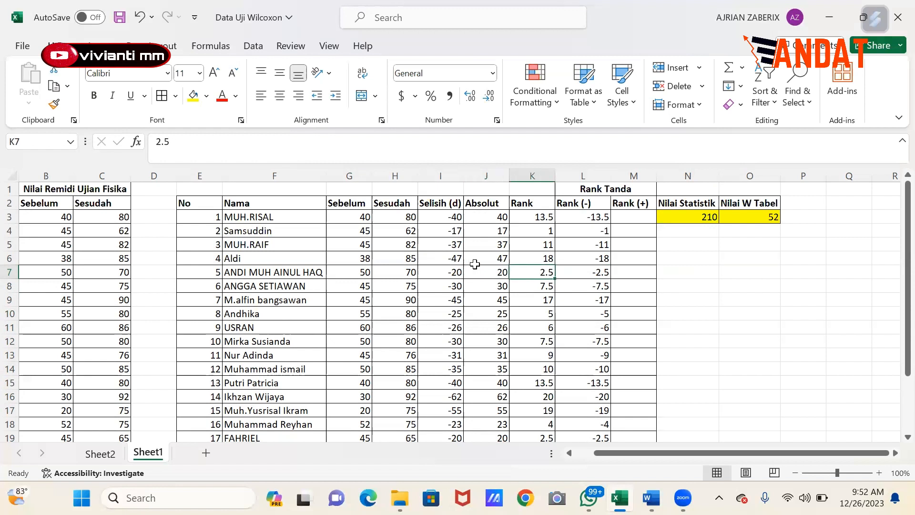
click(497, 271)
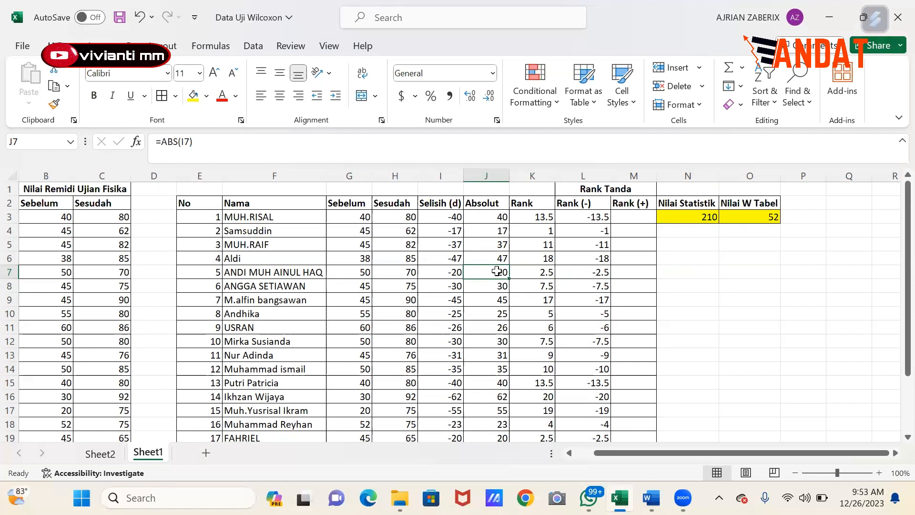
scroll(519, 341, down, 3)
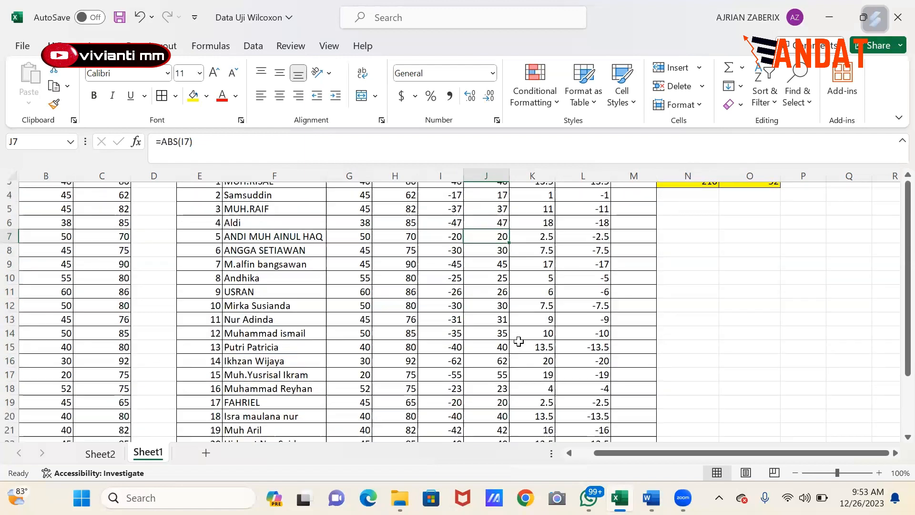
click(493, 342)
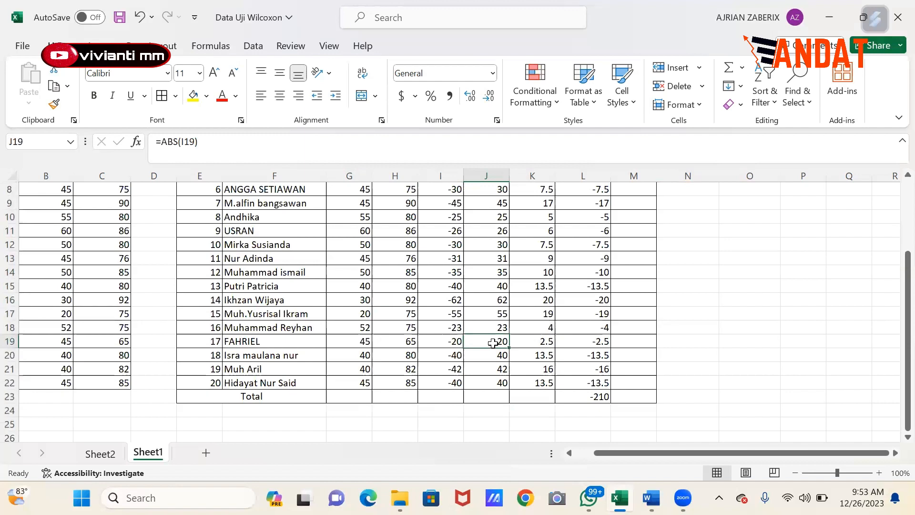
scroll(493, 342, up, 3)
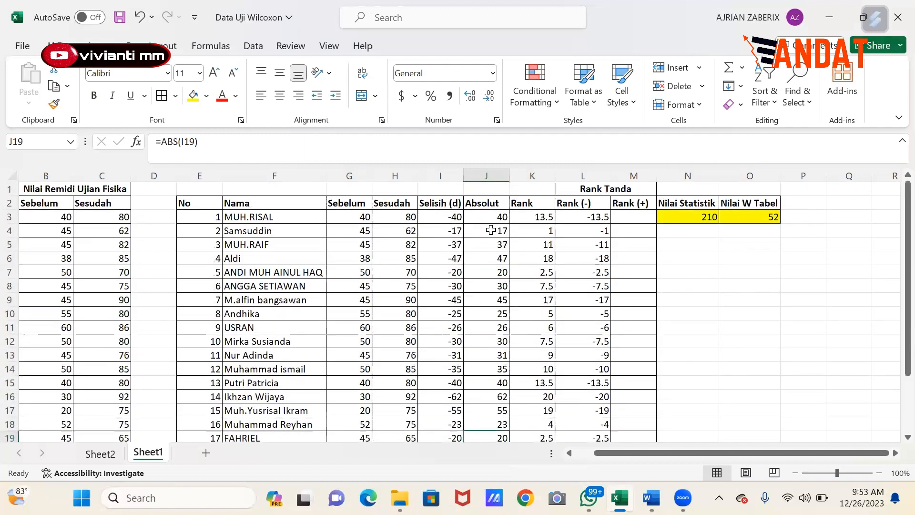
Highlight the second student's Absolut and Rank cells, J4:K4, with a light green fill.
drag(489, 231, 548, 233)
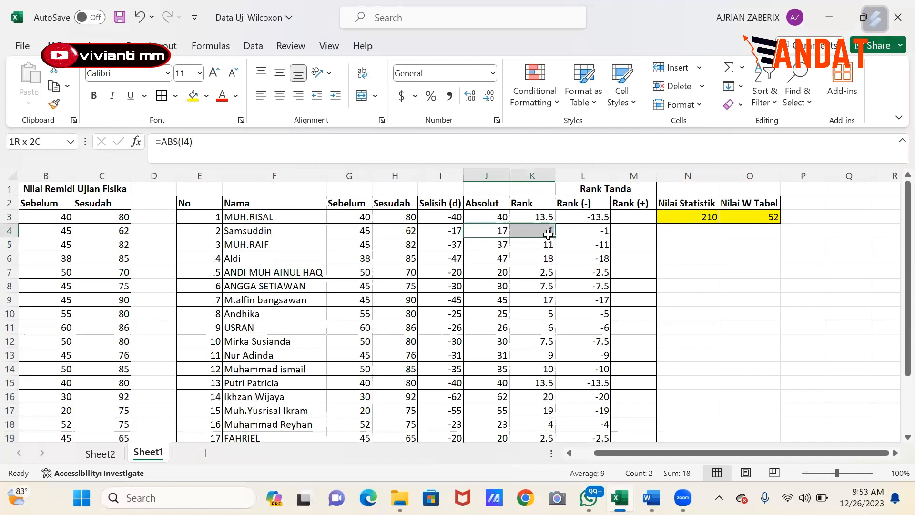
click(206, 96)
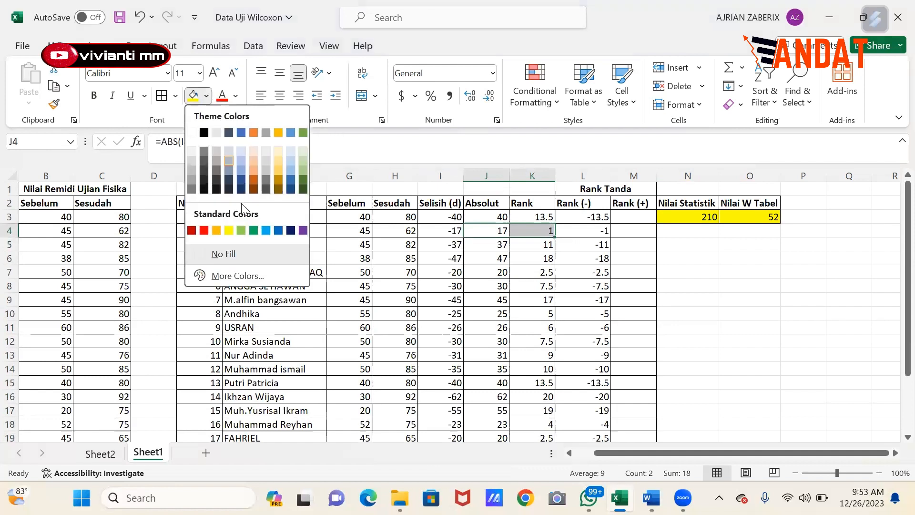
click(243, 230)
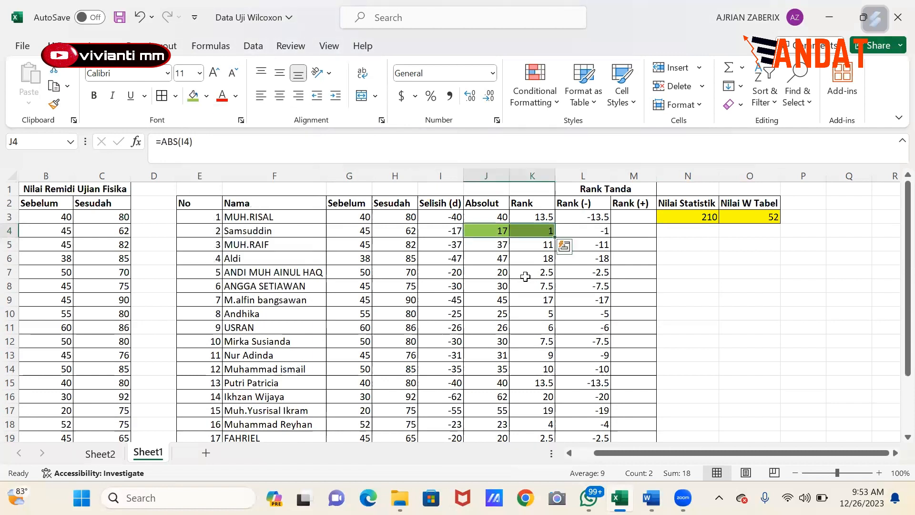
Highlight the tied Absolut and Rank cells J7:K7 and J19:K19 with a yellow fill and check both ranks.
click(494, 267)
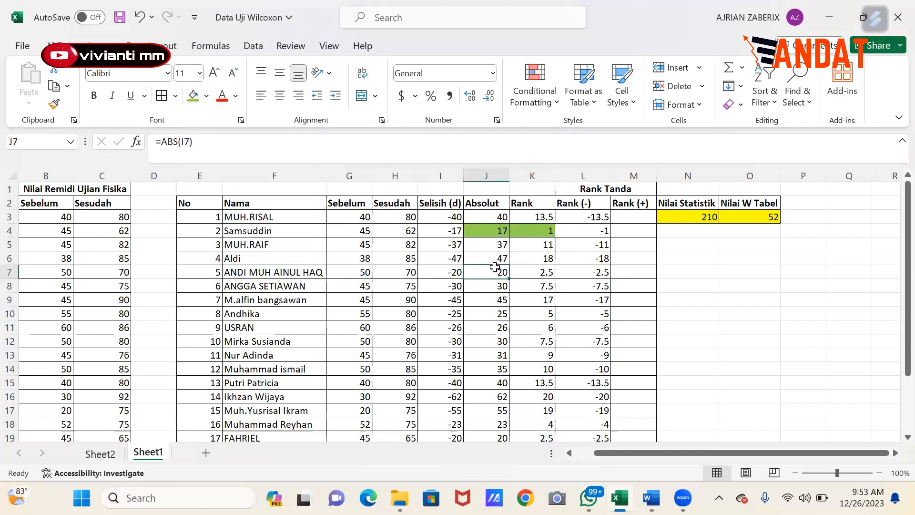
drag(495, 267, 522, 271)
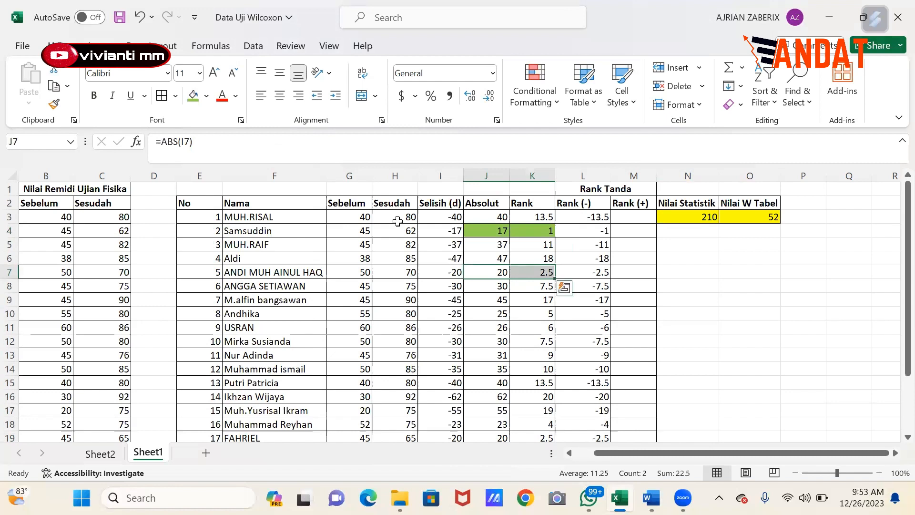
click(206, 96)
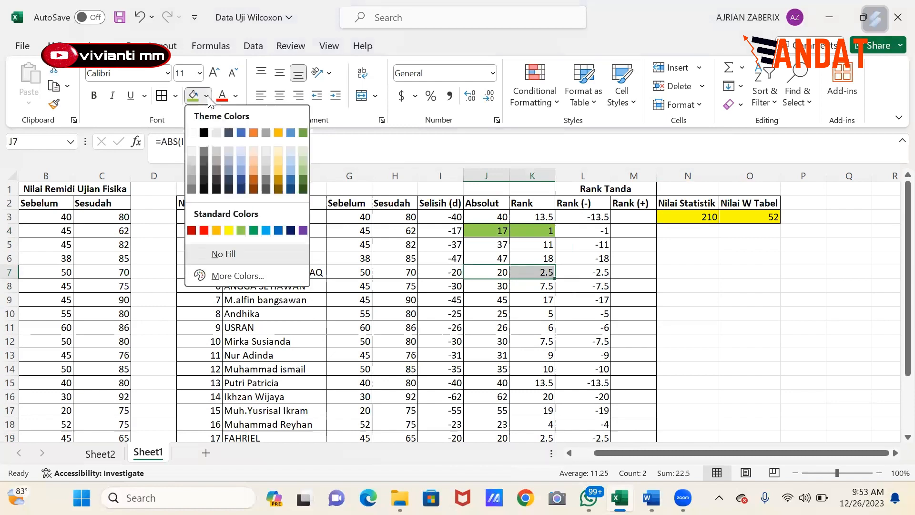
click(227, 230)
scroll(459, 324, down, 3)
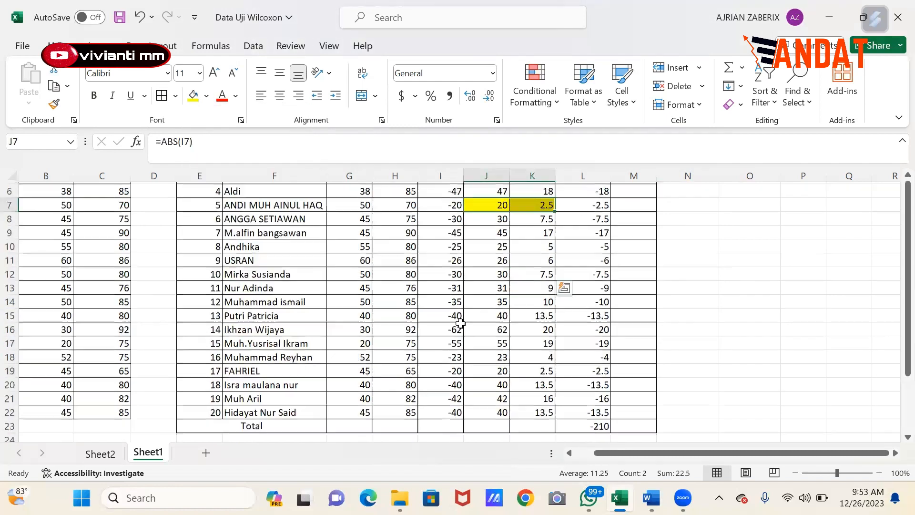
drag(484, 314, 521, 313)
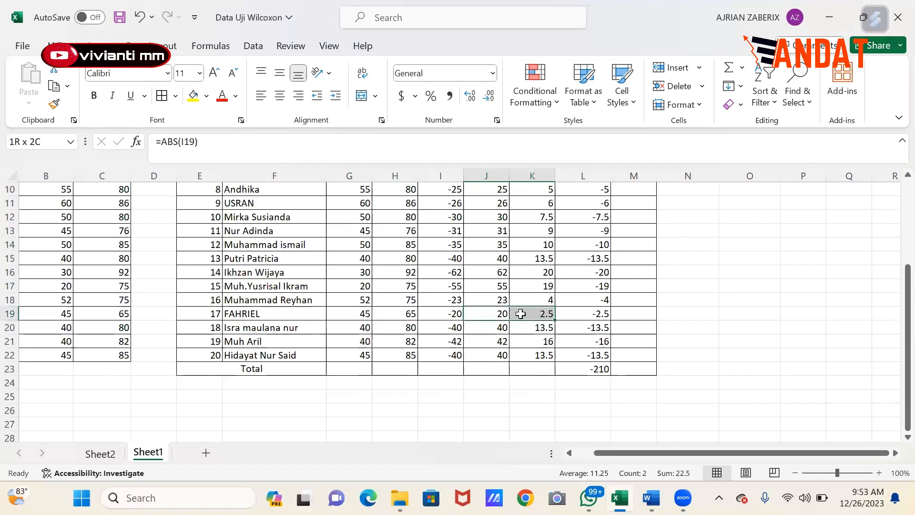
click(193, 97)
scroll(750, 301, up, 2)
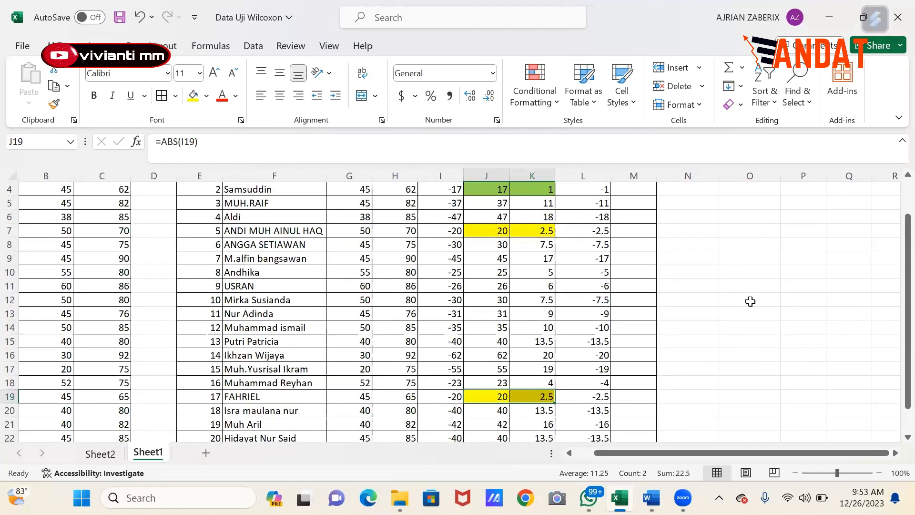
click(551, 230)
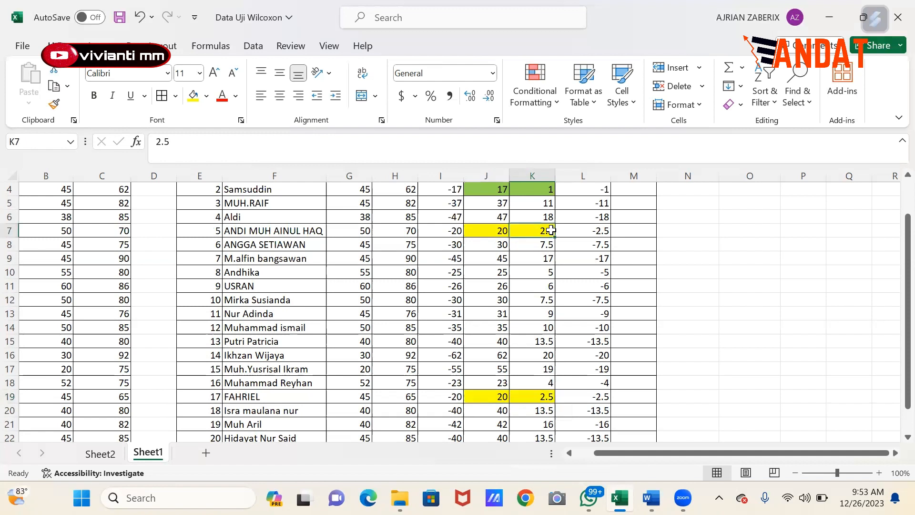
click(535, 397)
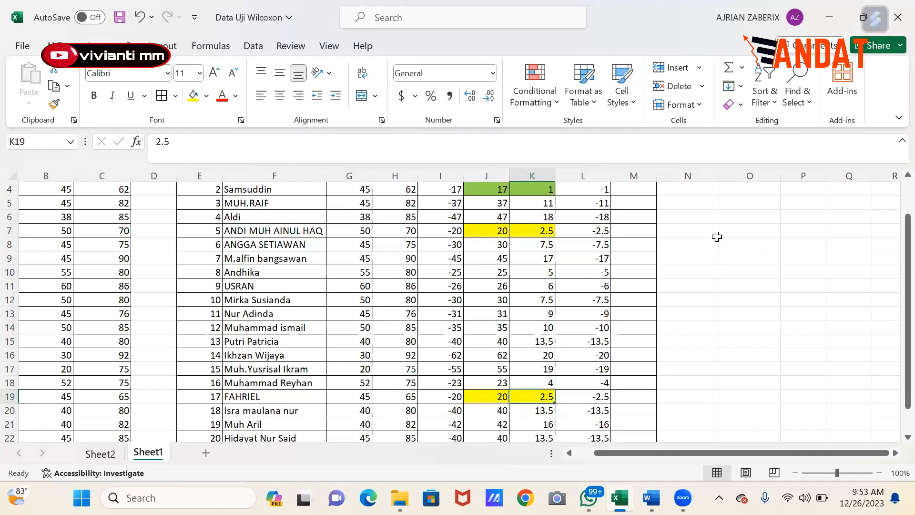
click(732, 246)
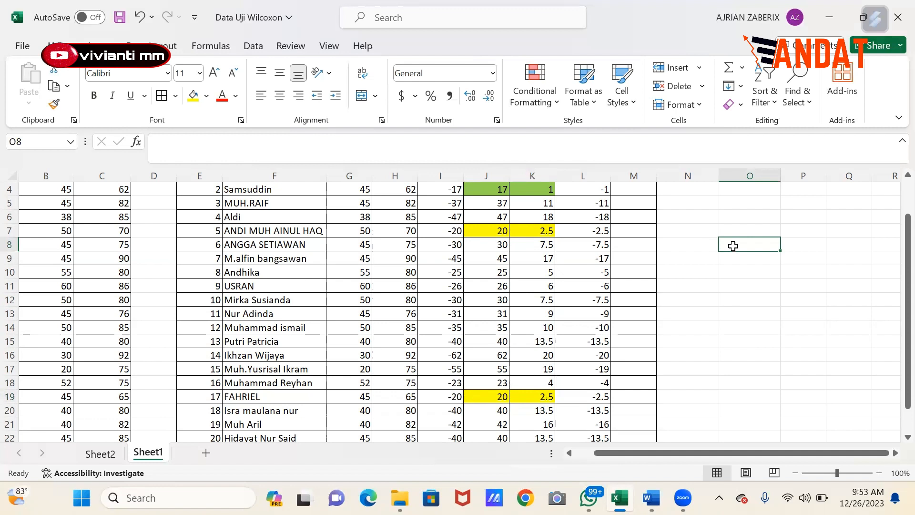
text(=2)
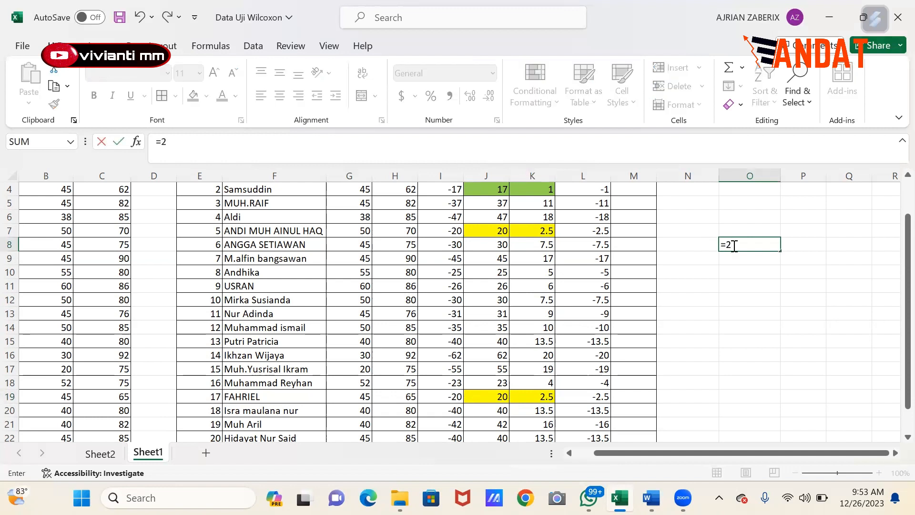
key(Return)
key(Return)
key(Return)
key(Return)
key(Return)
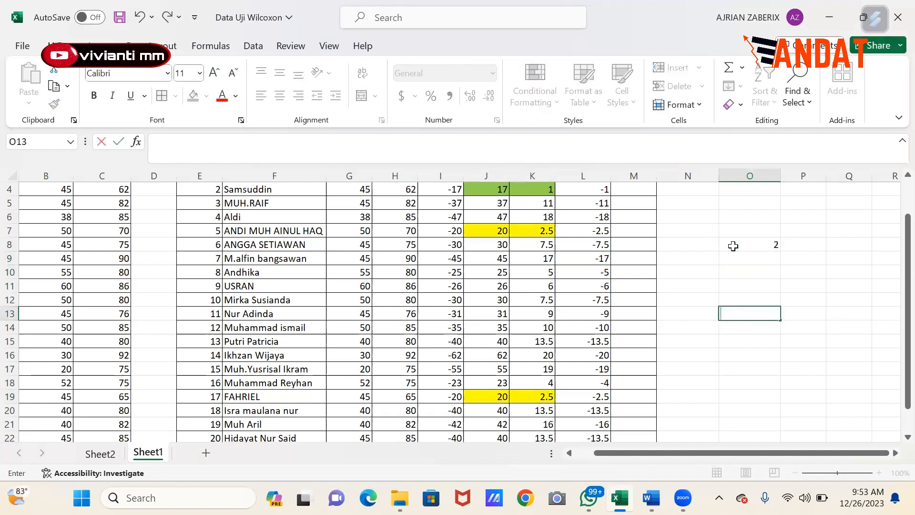
click(733, 246)
key(Delete)
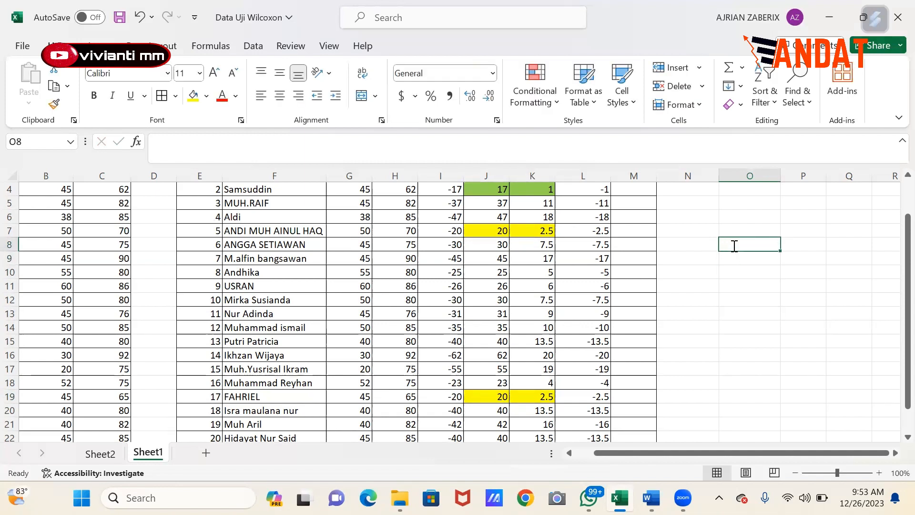
Calculate the average rank for the tied pair in cell O8 with the formula =(2+3)/2.
text(=2)
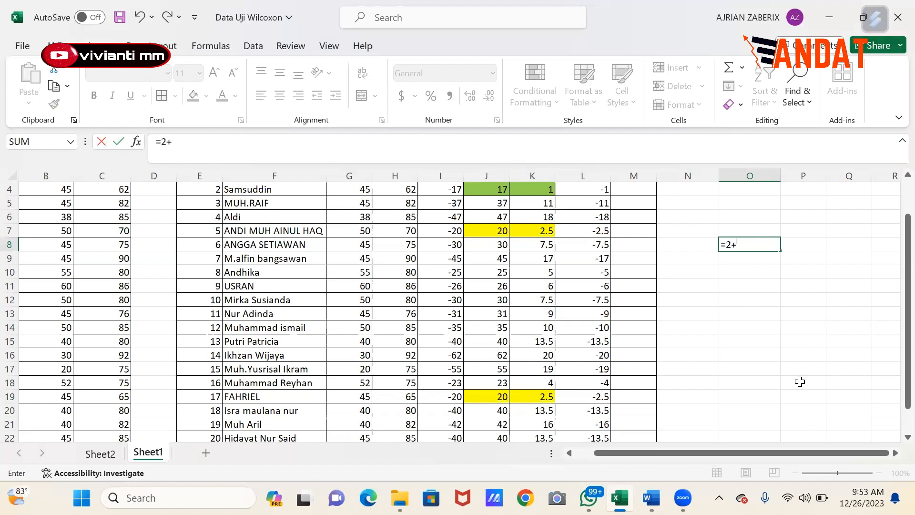
text(+3/2)
click(727, 245)
text(()
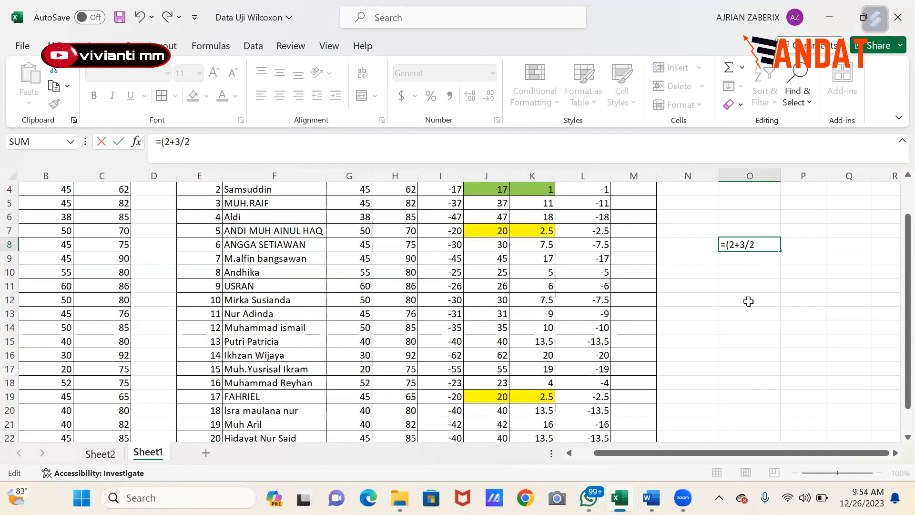
click(745, 244)
text())
key(Return)
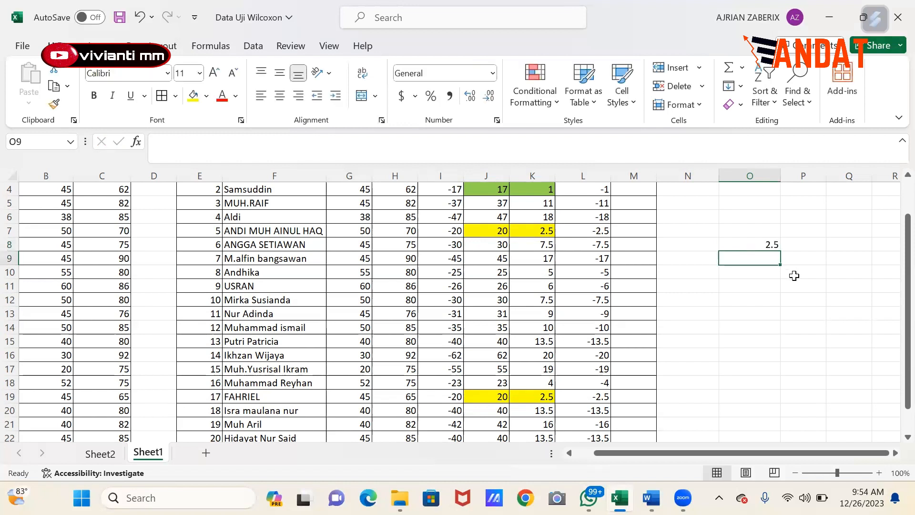
click(761, 241)
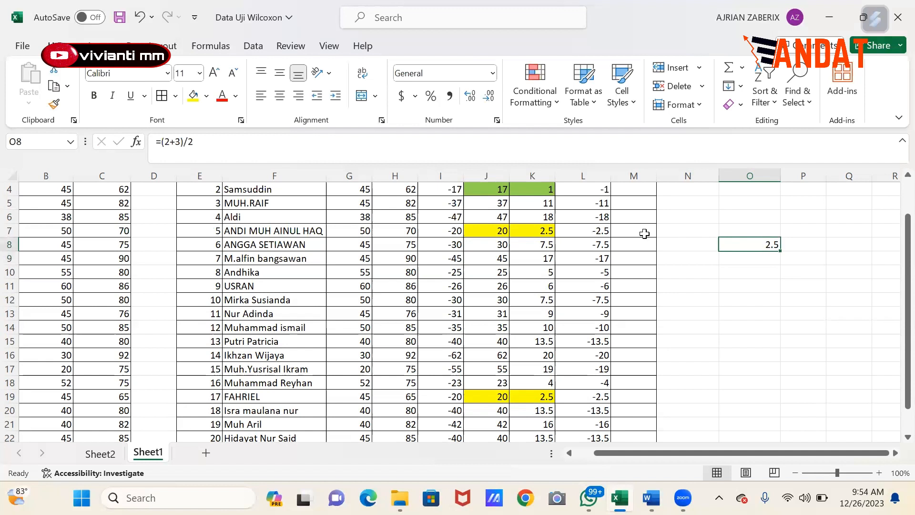
Check the averaged rank against K7 and the tied absolute values in J7 and J19.
click(532, 225)
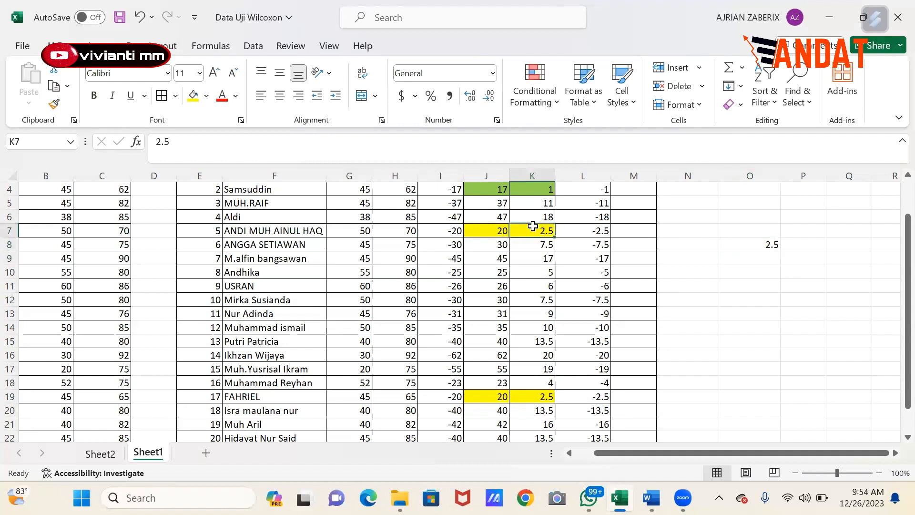
click(499, 230)
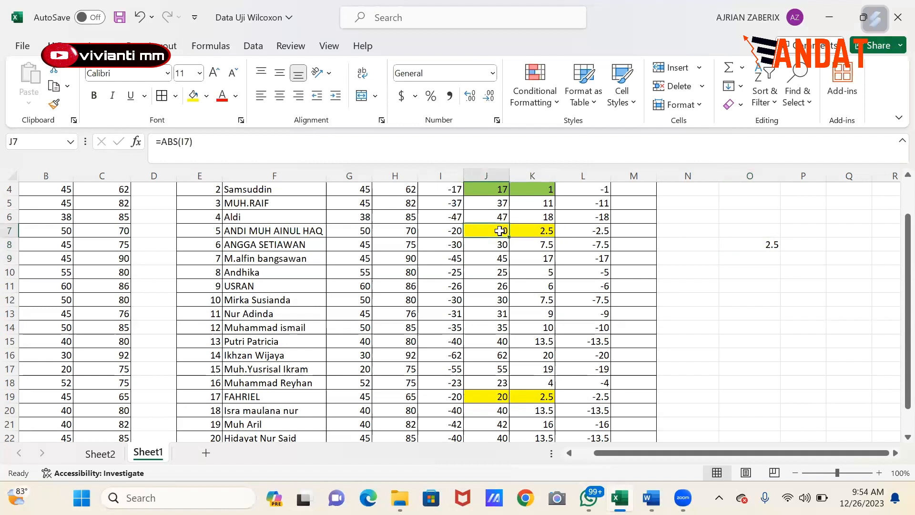
click(498, 396)
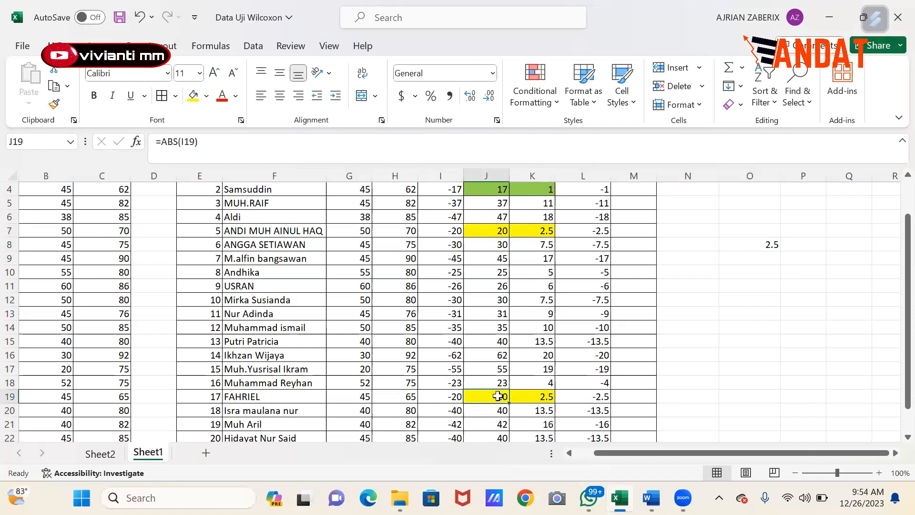
Compare the tied cells J7:K7 and J19:K19 with the average-rank calculation in O8, and clear O8.
click(486, 228)
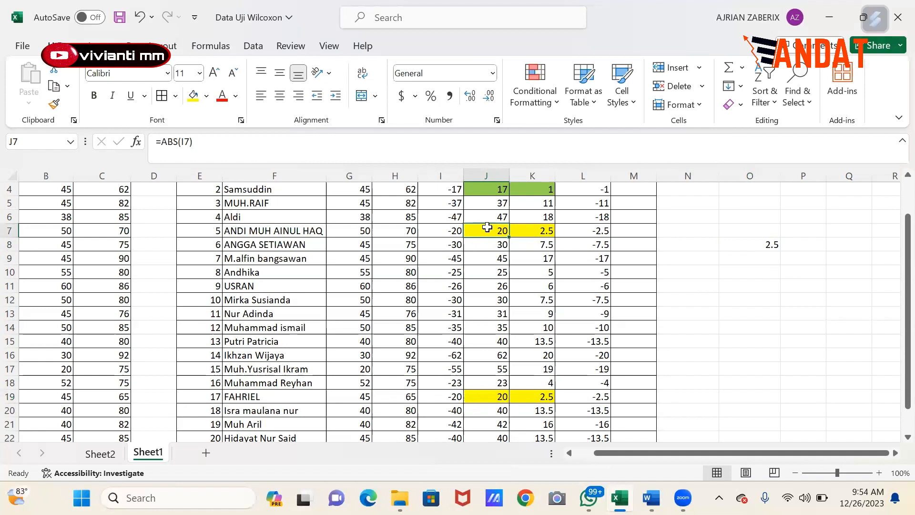
click(770, 243)
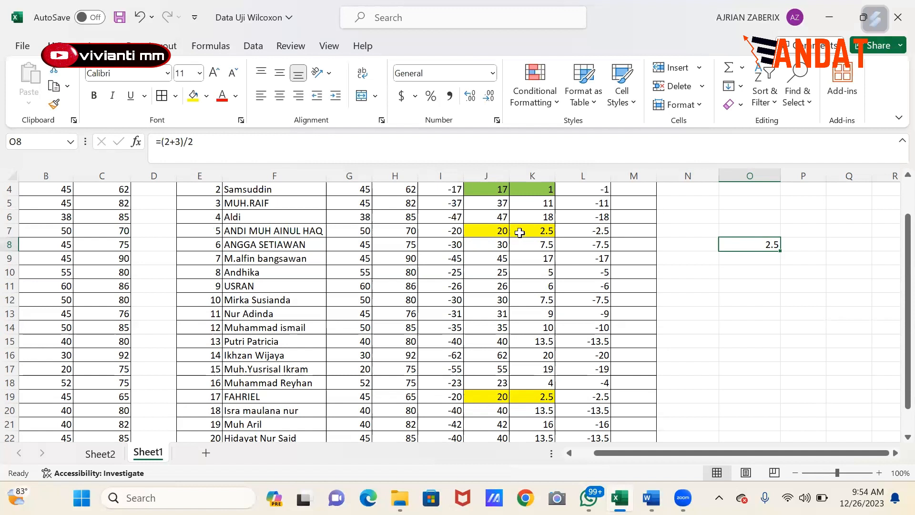
click(503, 231)
click(523, 231)
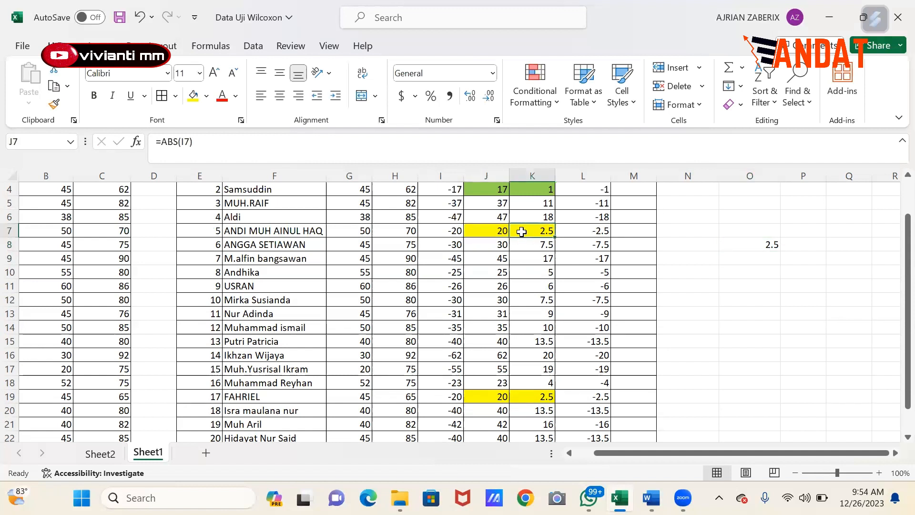
drag(485, 396, 548, 396)
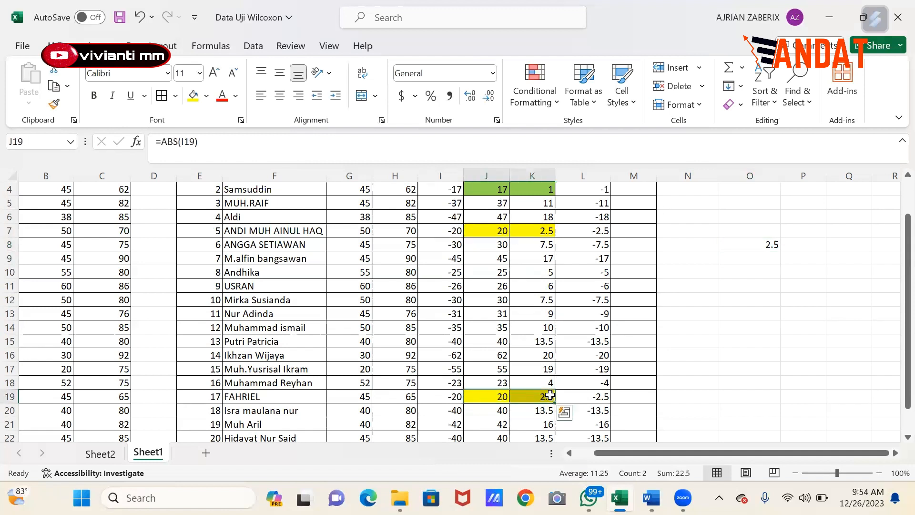
click(548, 398)
click(765, 246)
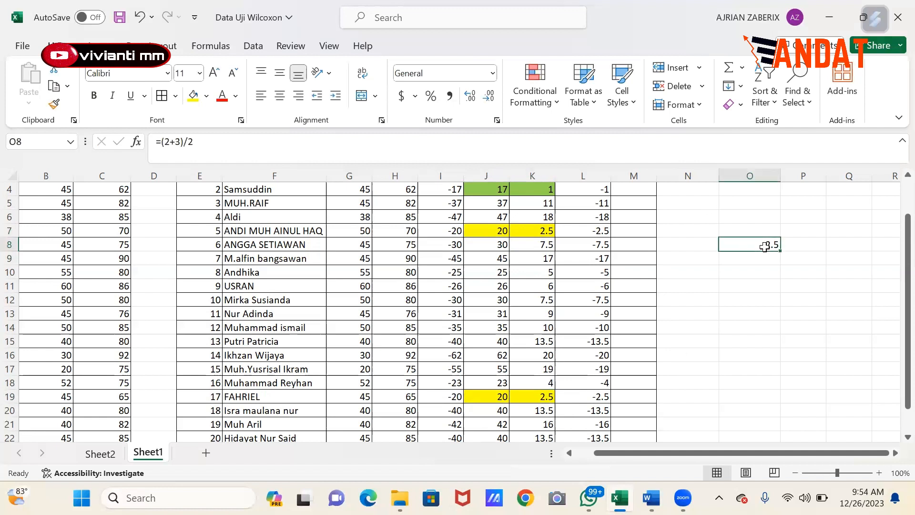
key(Delete)
Check the next-ranked Absolut value in J18 and its rank in K18, and highlight J18:K18 with a yellow fill.
scroll(555, 237, up, 2)
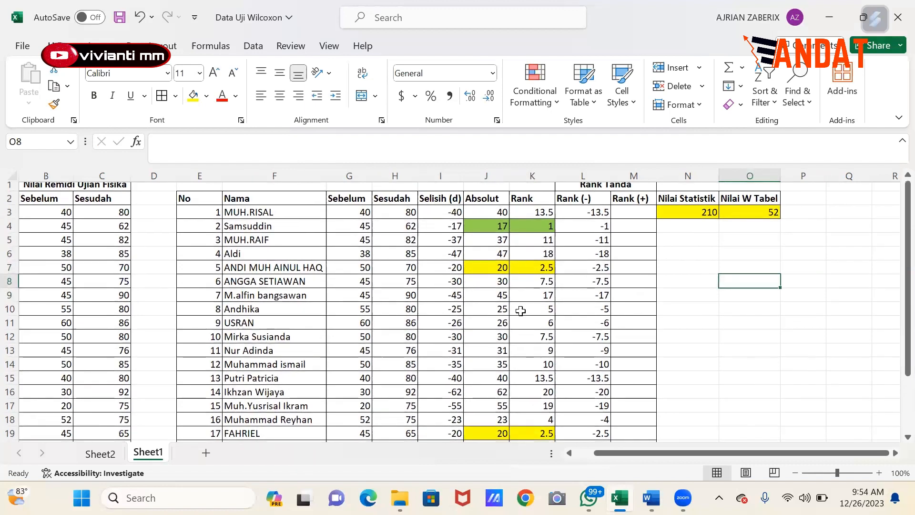
scroll(520, 310, down, 2)
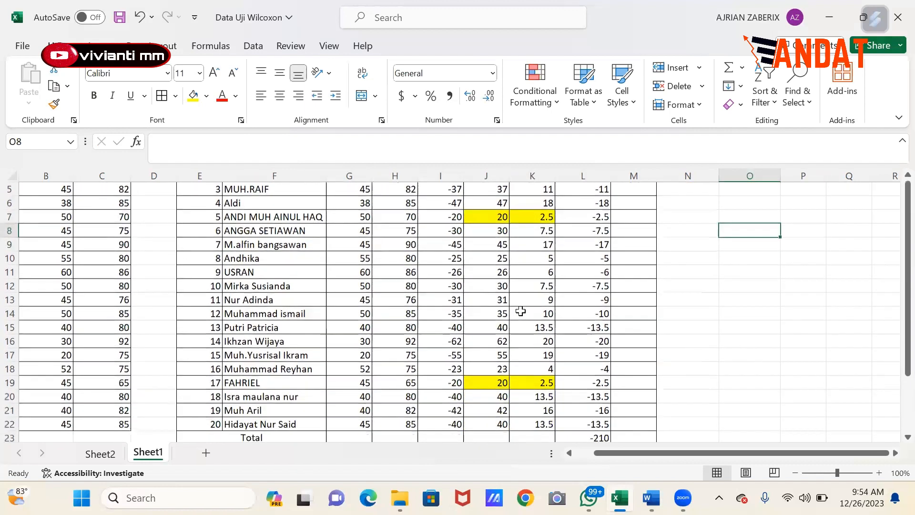
click(498, 367)
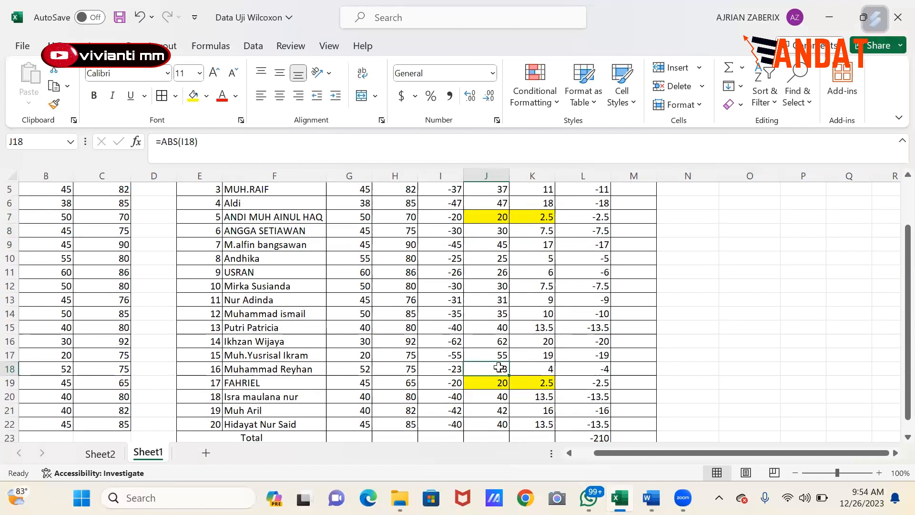
click(542, 365)
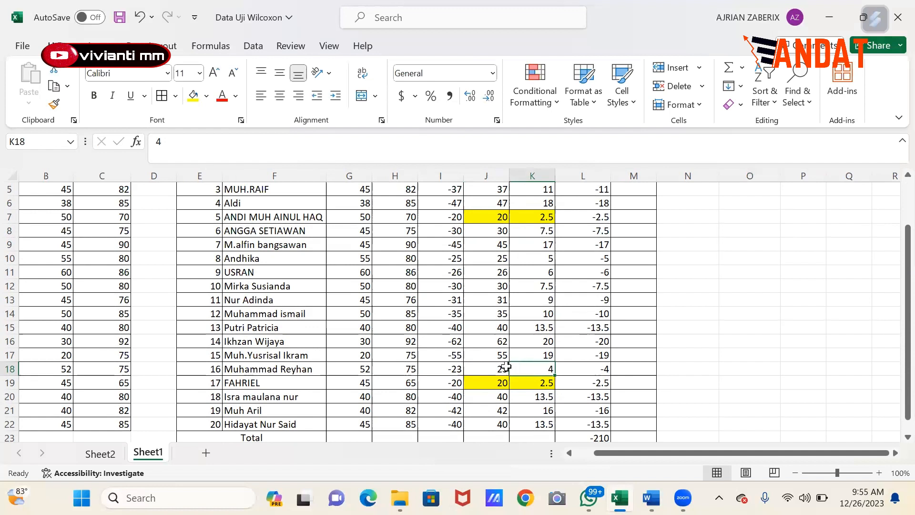
drag(499, 367, 523, 367)
click(191, 95)
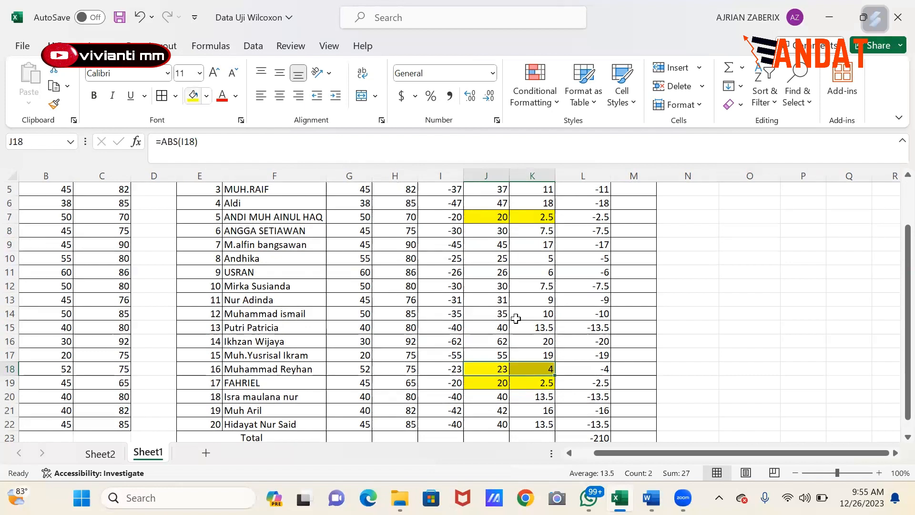